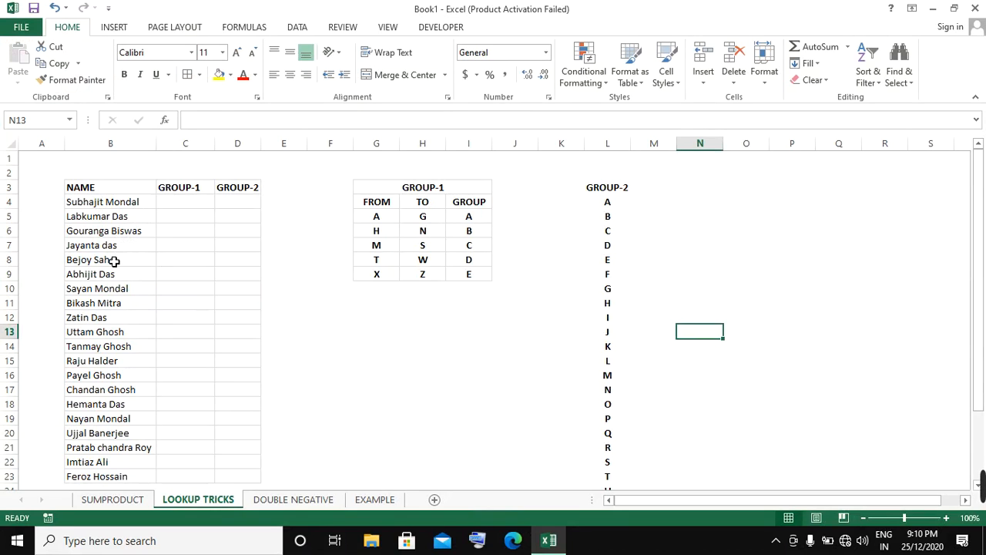
# Step: Start an INDEX formula in C4 with the absolute range $L$4:$L$29 as its array
pyautogui.click(189, 205)
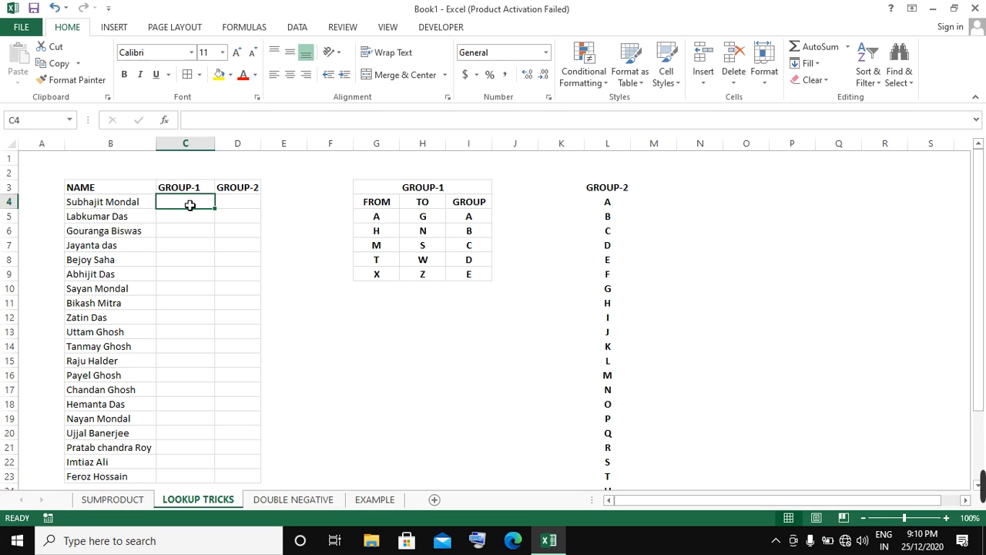
pyautogui.write('=in')
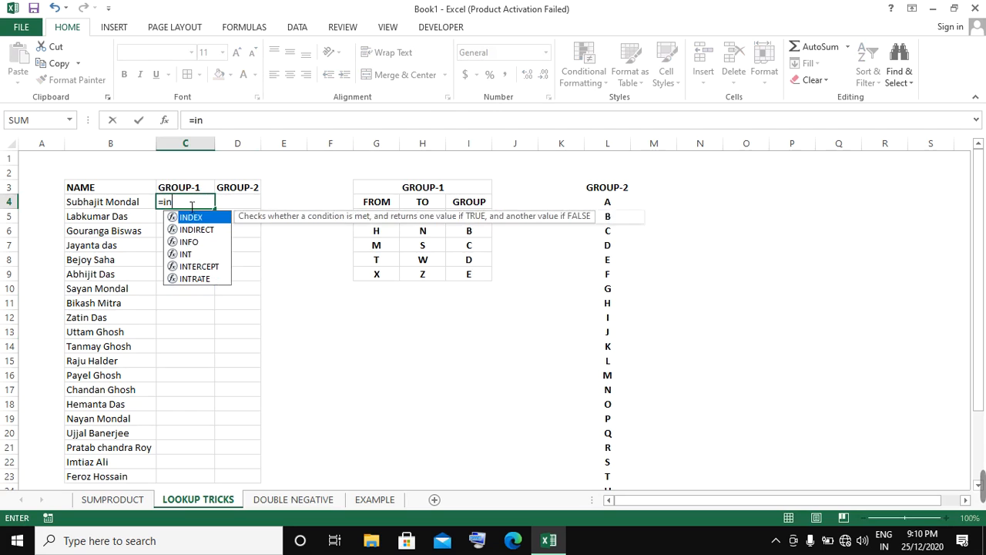
pyautogui.write('dex')
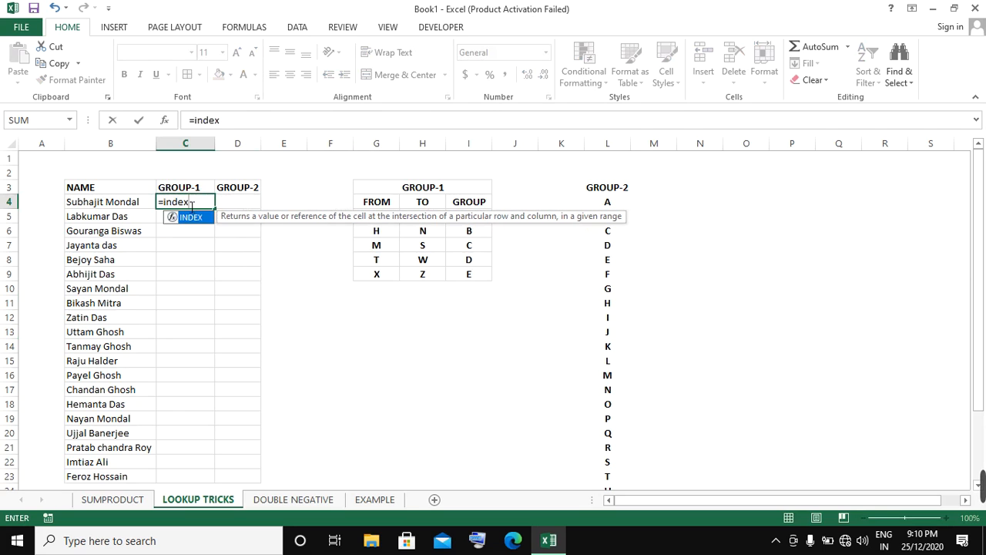
pyautogui.press('Tab')
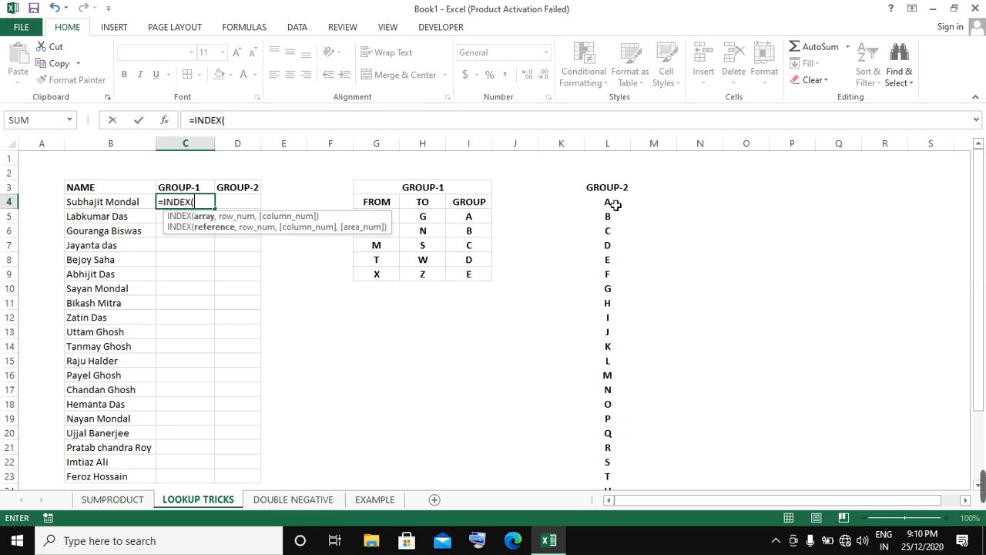
pyautogui.moveTo(610, 204); pyautogui.dragTo(616, 436)
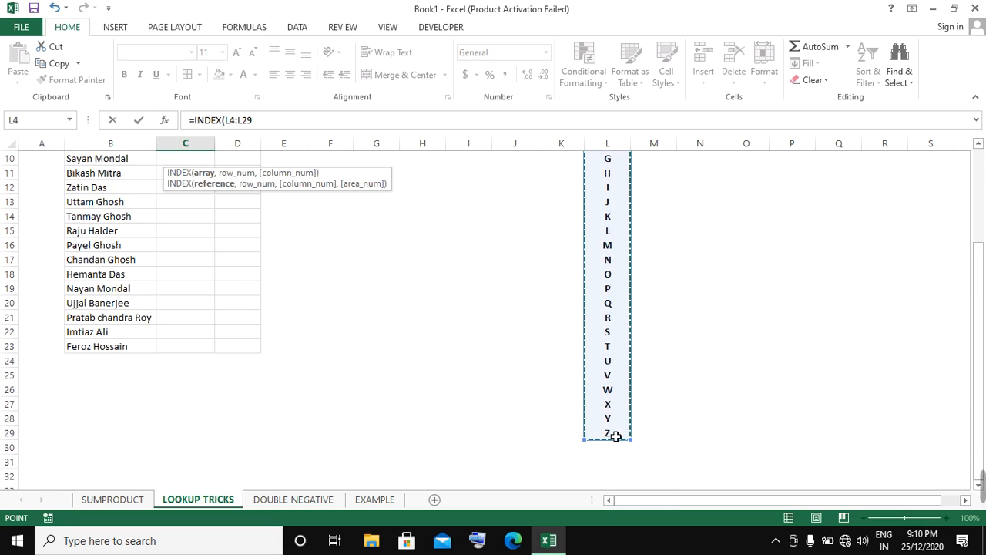
pyautogui.press('F4')
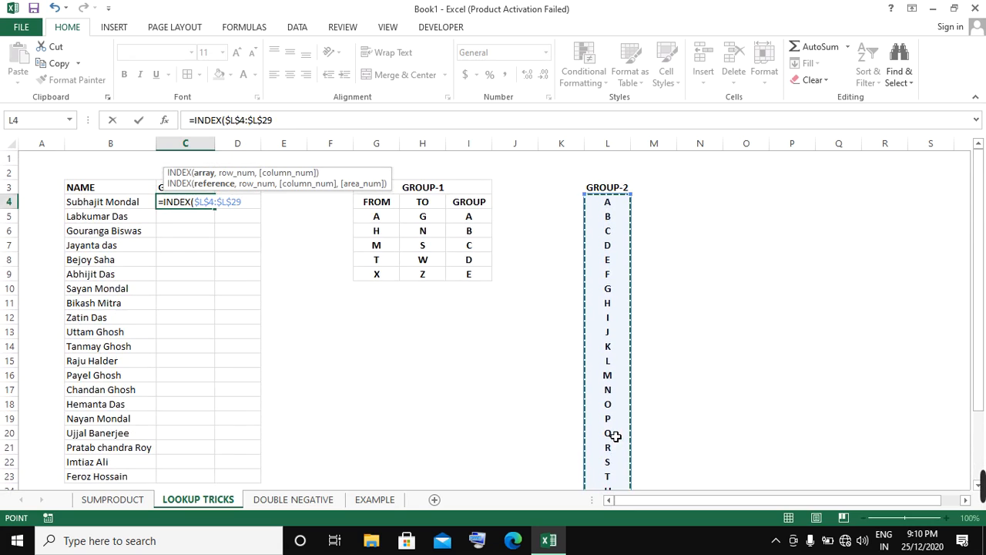
pyautogui.write(',')
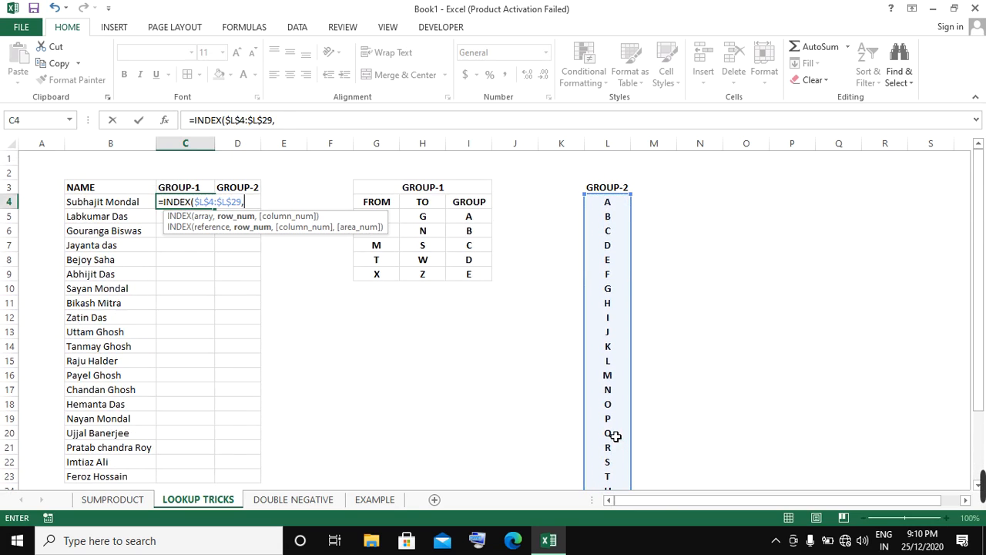
# Step: Nest a MATCH function as the row number in the C4 formula, with LEFT(B4,1) as its lookup value
pyautogui.write('mat')
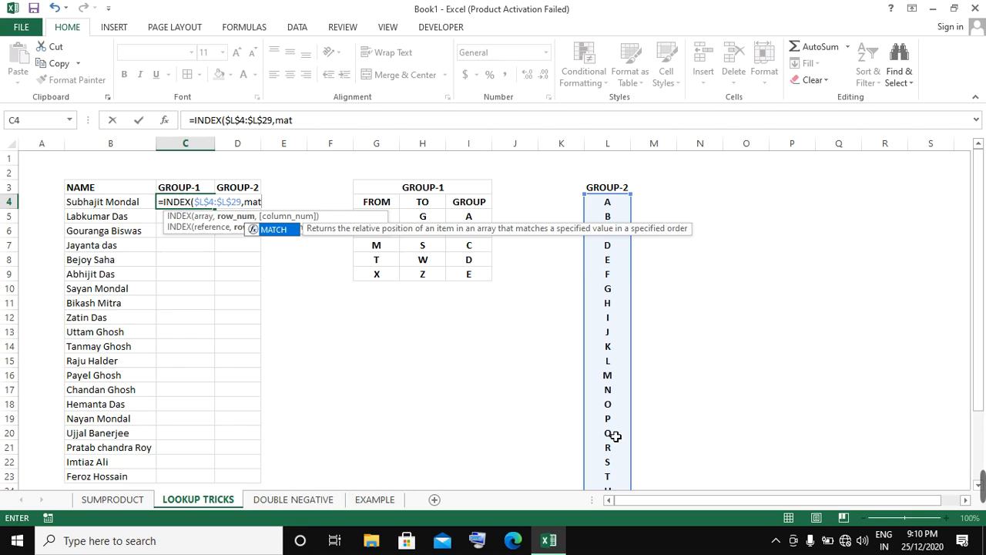
pyautogui.press('Tab')
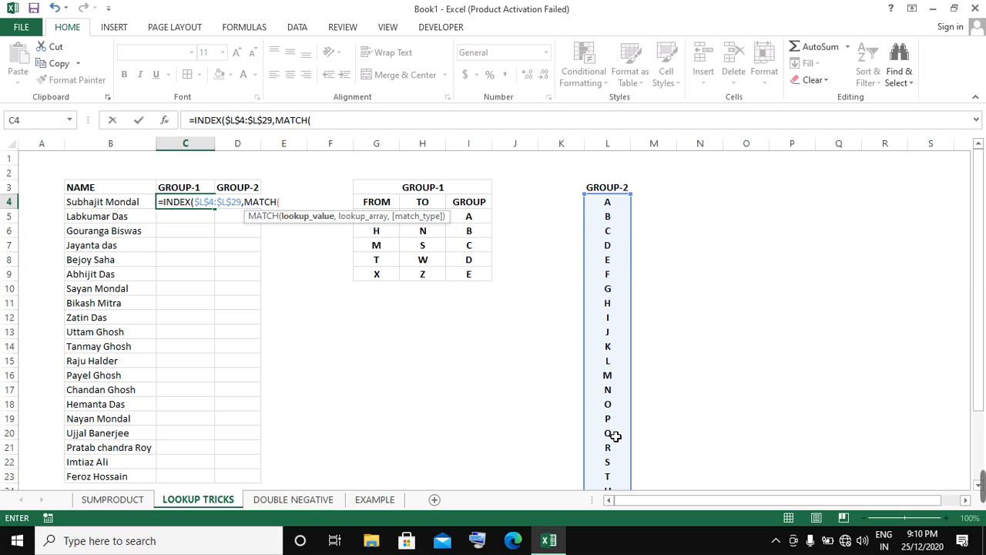
pyautogui.write('left')
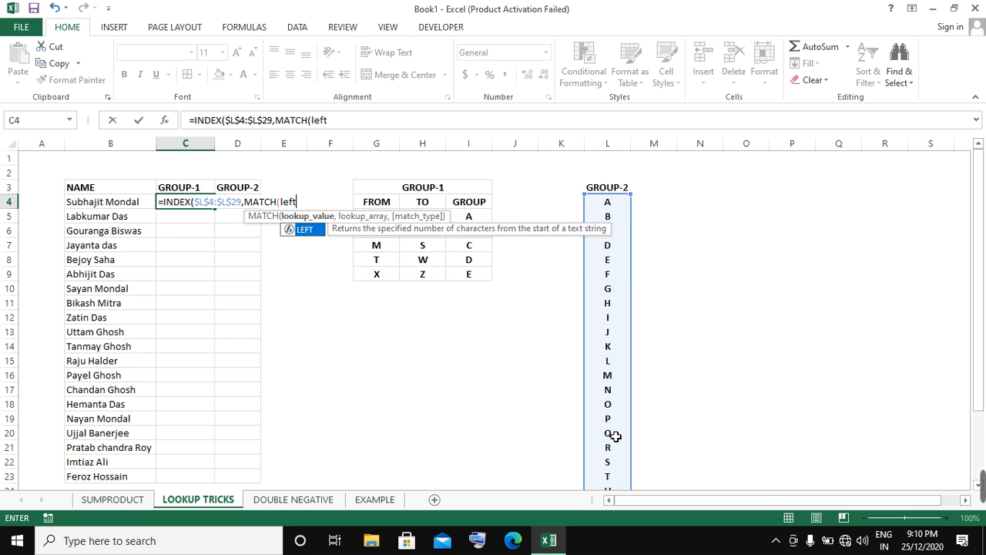
pyautogui.press('Tab')
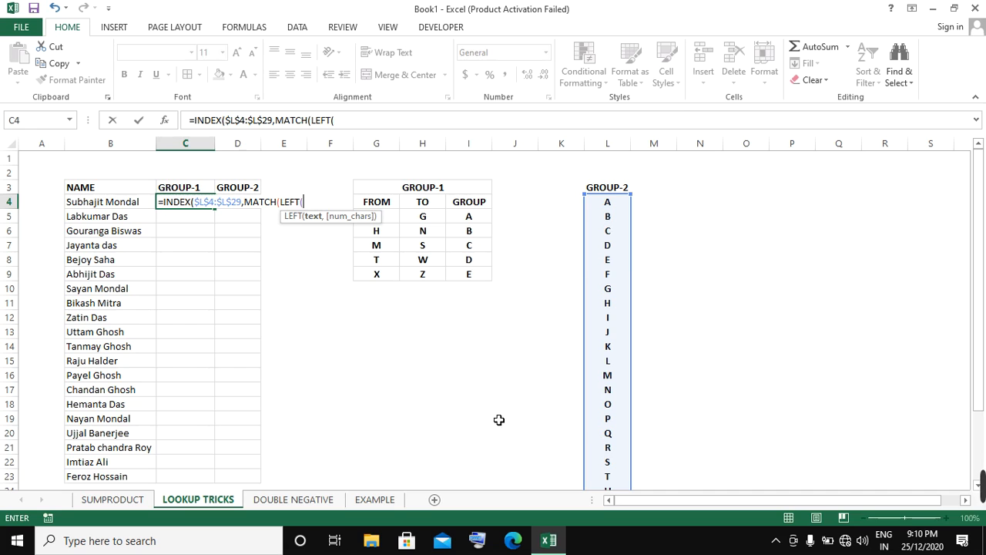
pyautogui.moveTo(203, 275); pyautogui.dragTo(134, 208)
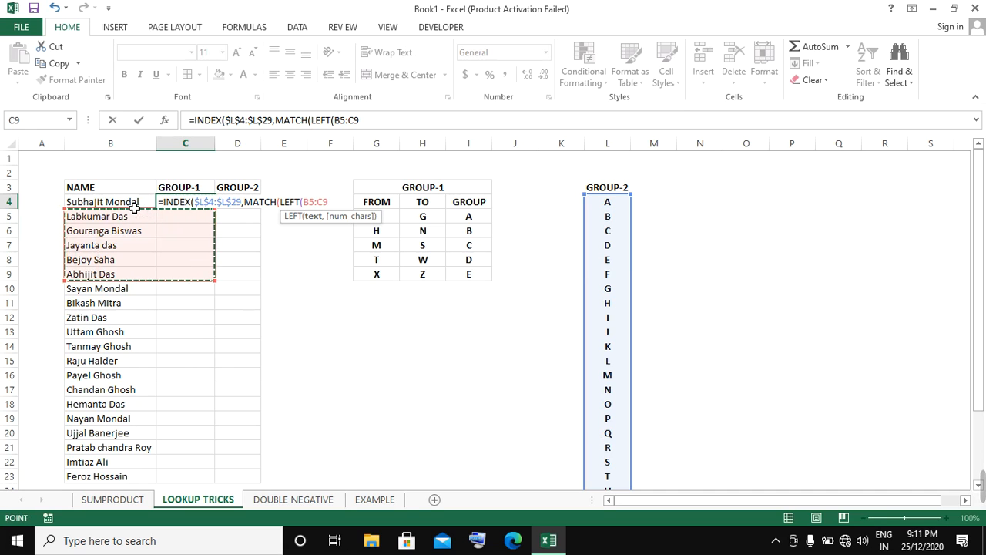
pyautogui.click(134, 206)
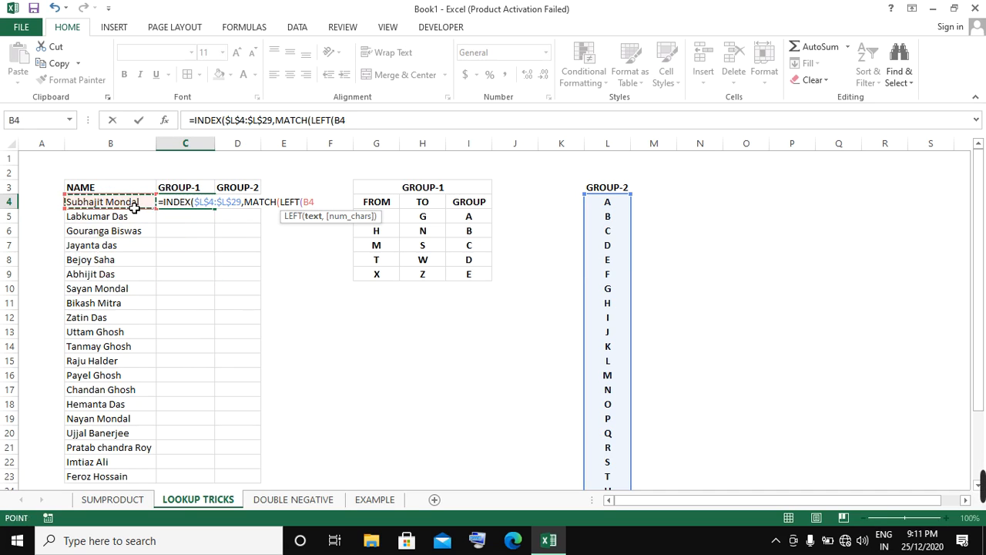
pyautogui.write(',')
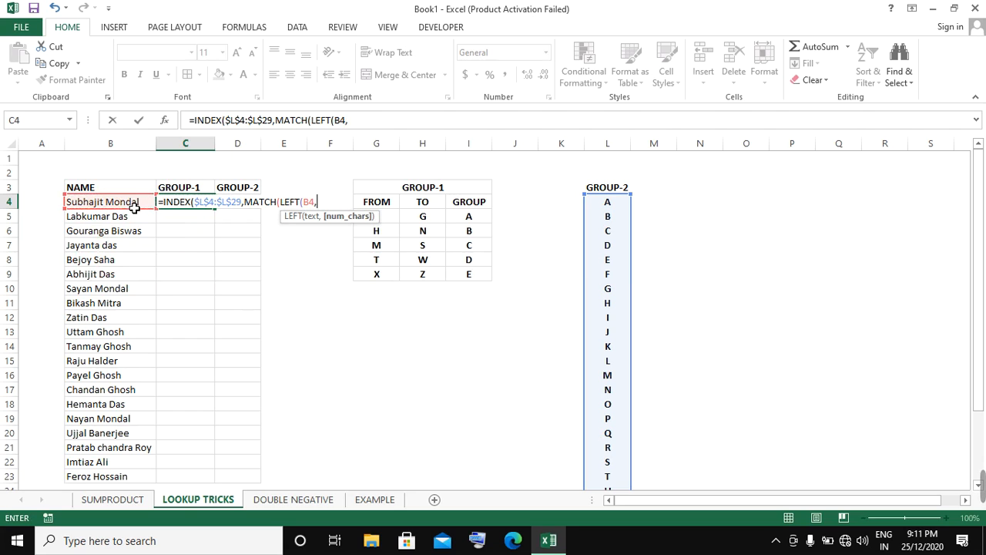
pyautogui.write('1),')
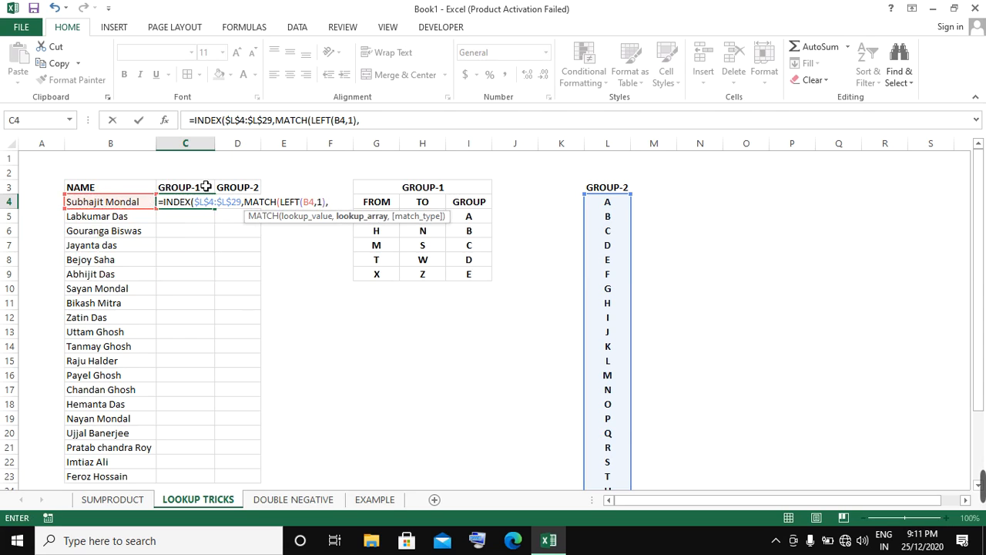
# Step: Complete the C4 formula with lookup array $L$4:$L$29, exact match type 0 and column number 0, and enter it
pyautogui.click(600, 205)
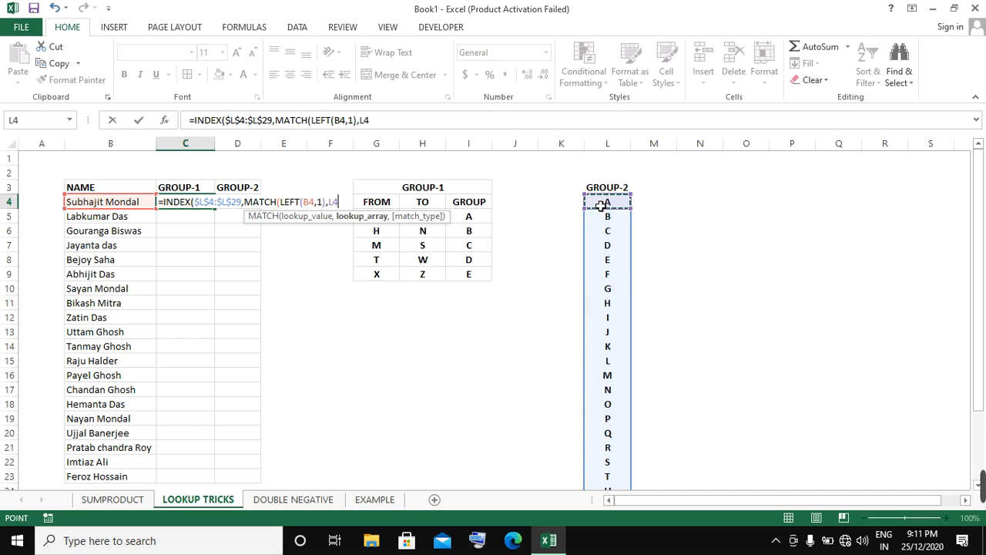
pyautogui.moveTo(600, 205); pyautogui.dragTo(605, 467)
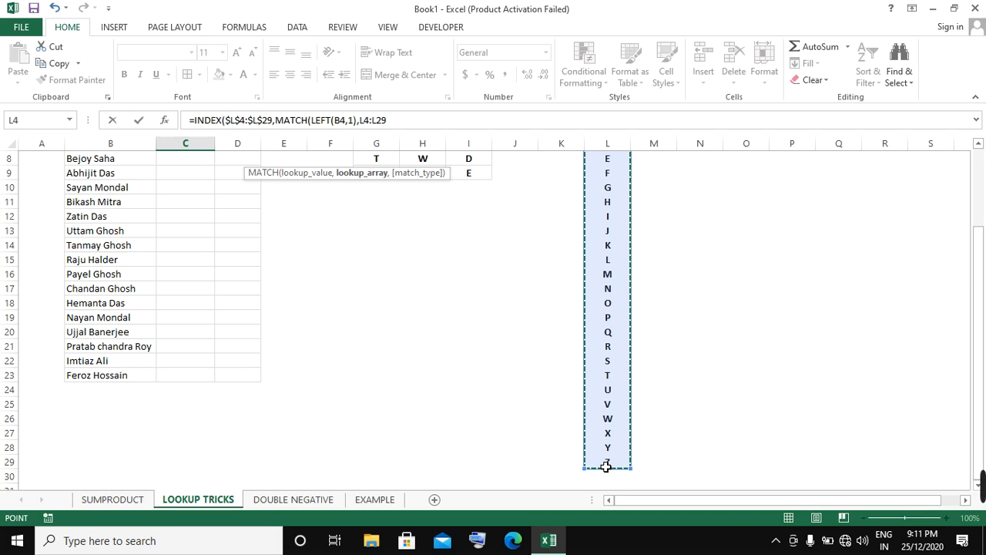
pyautogui.press('F4')
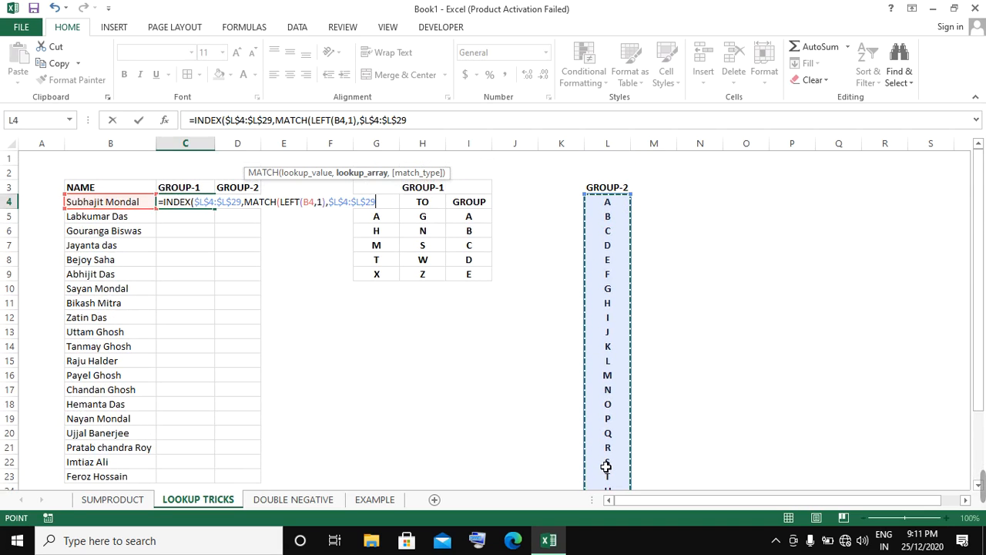
pyautogui.write(',')
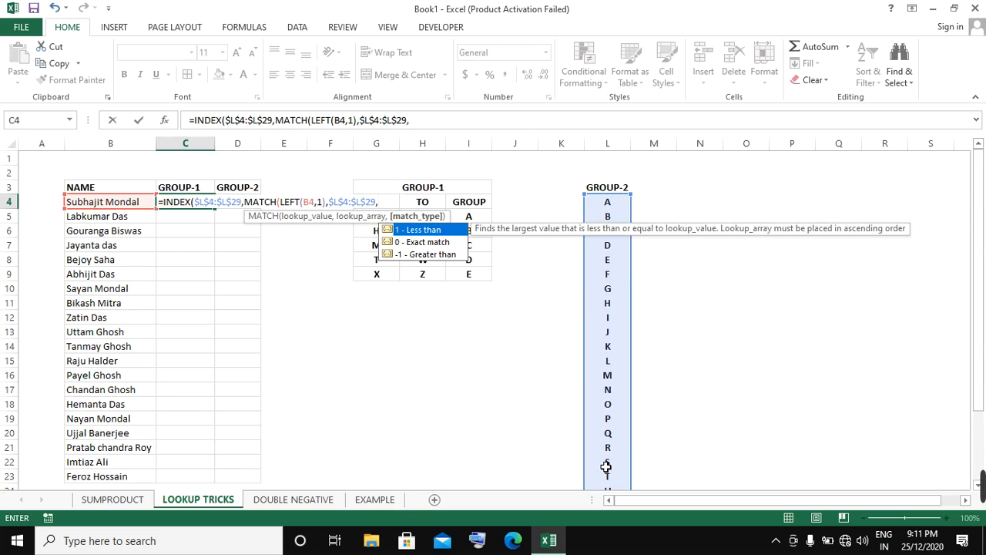
pyautogui.write('0)')
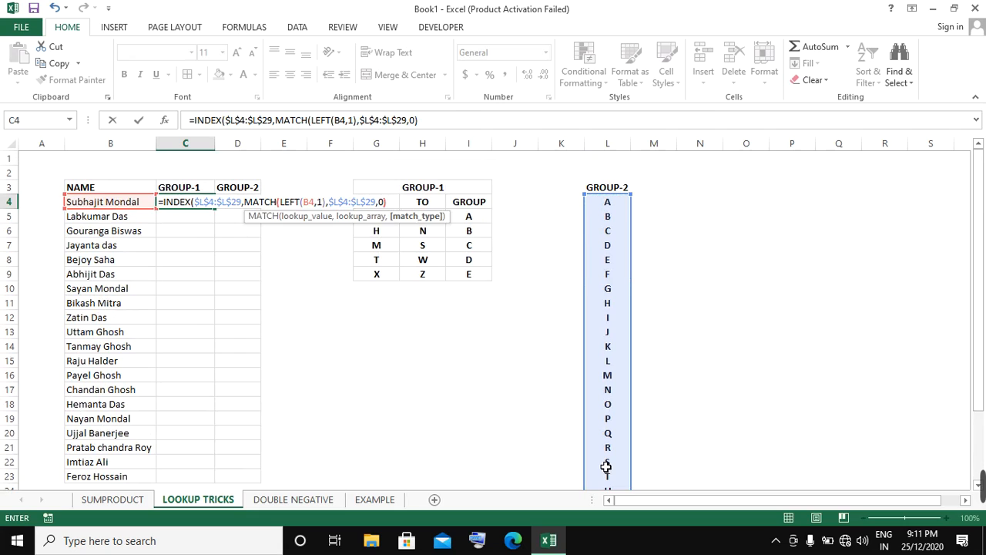
pyautogui.write(',')
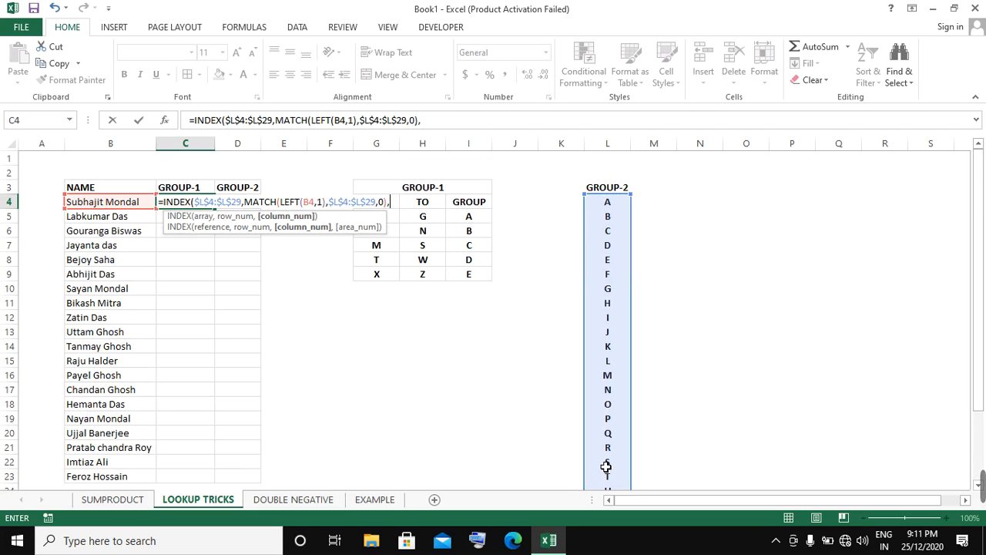
pyautogui.write('0)')
pyautogui.press('Return')
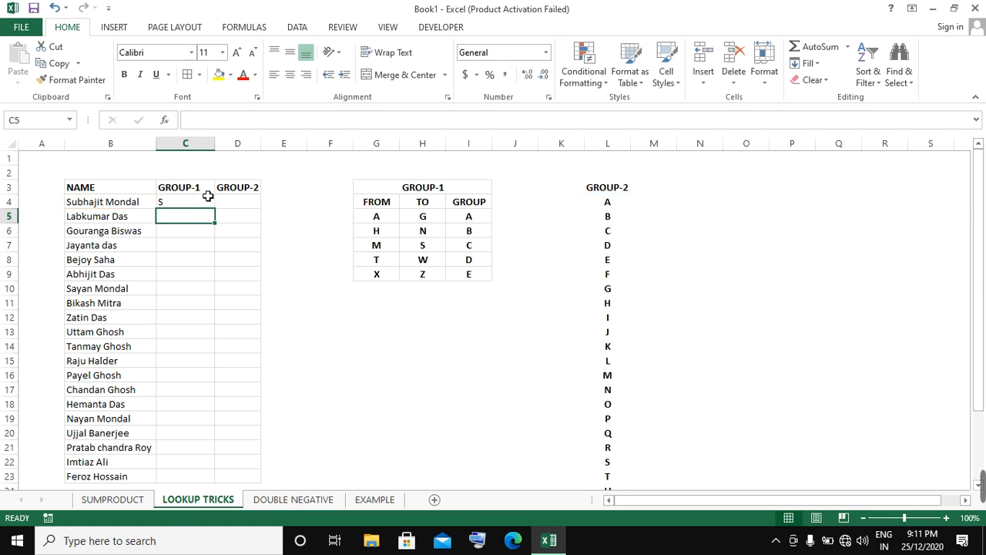
# Step: Change the merged heading above the FROM, TO and GROUP table to GROUP-2
pyautogui.doubleClick(462, 193)
pyautogui.press('BackSpace')
pyautogui.write('2')
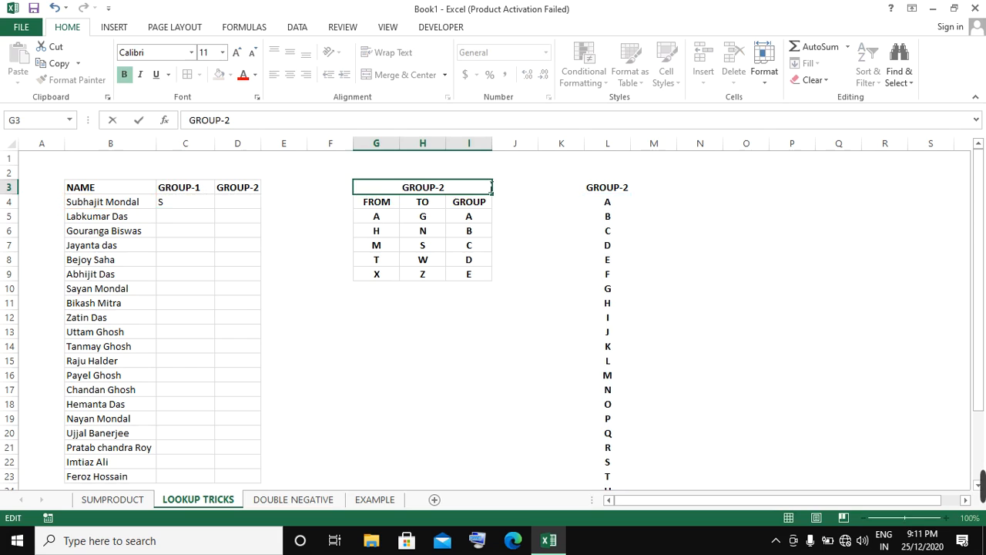
# Step: Change the heading of the alphabet list in L3 to GROUP-1
pyautogui.doubleClick(646, 189)
pyautogui.click(619, 192)
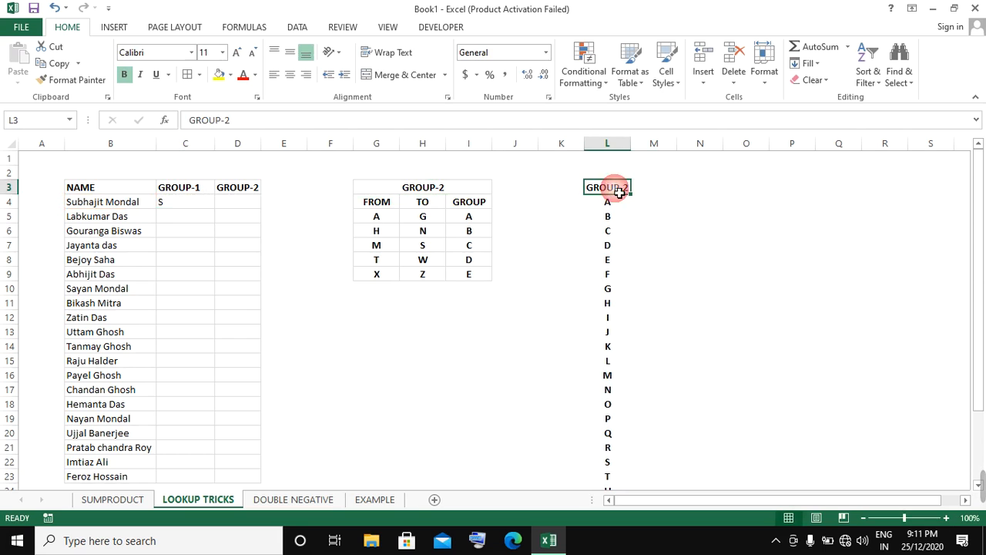
pyautogui.click(270, 127)
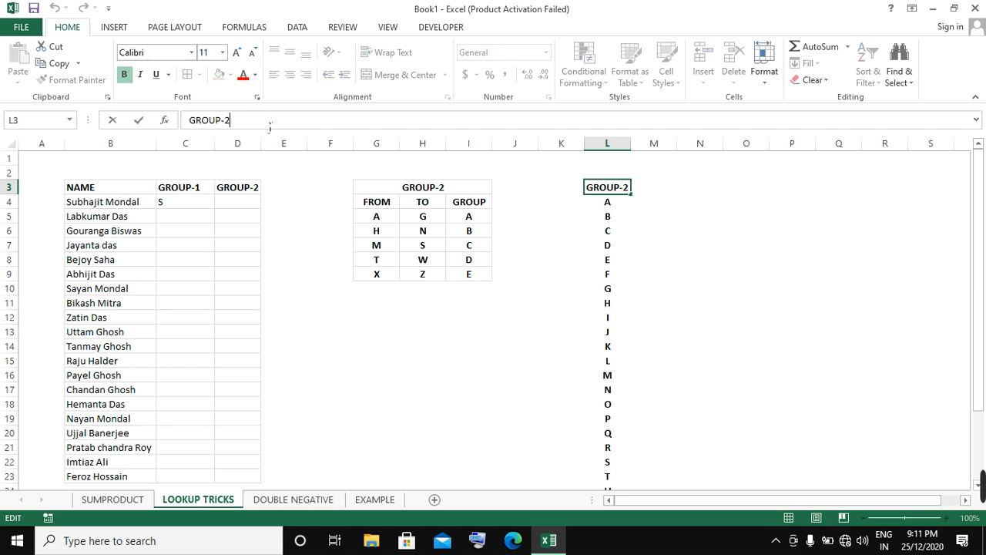
pyautogui.press('BackSpace')
pyautogui.write('1')
pyautogui.press('Return')
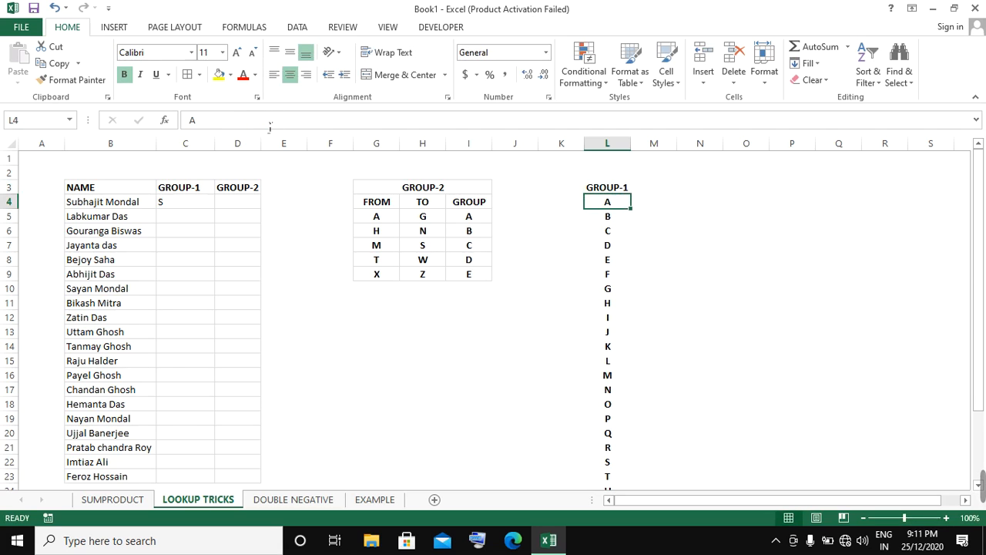
# Step: Append &" "&"Group" to the end of the C4 formula and fill it down through C23
pyautogui.click(176, 209)
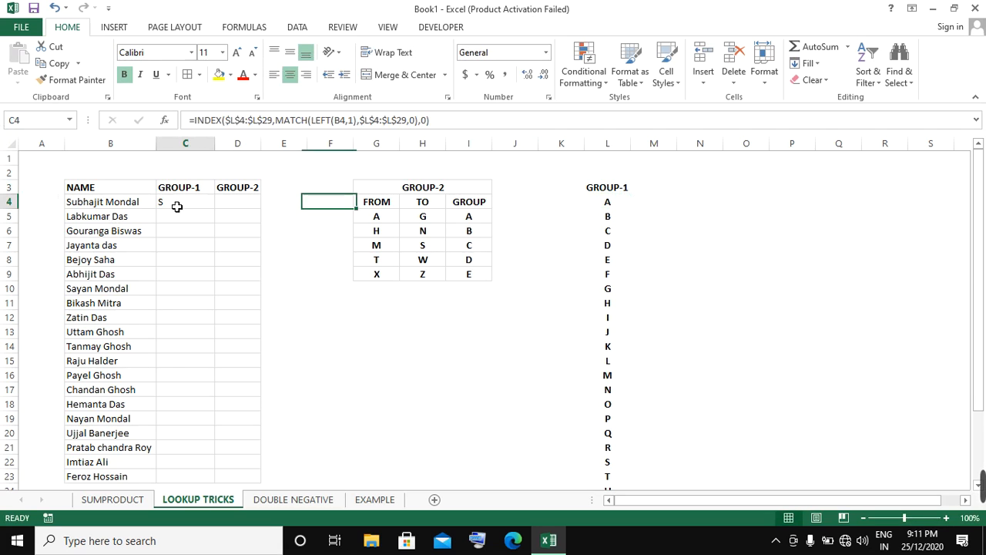
pyautogui.click(446, 125)
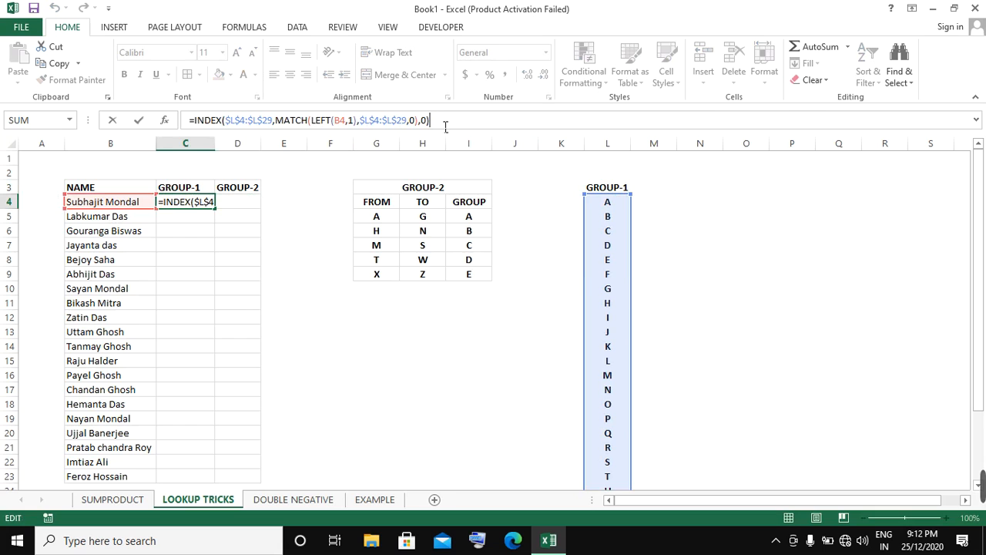
pyautogui.click(445, 127)
pyautogui.write('&')
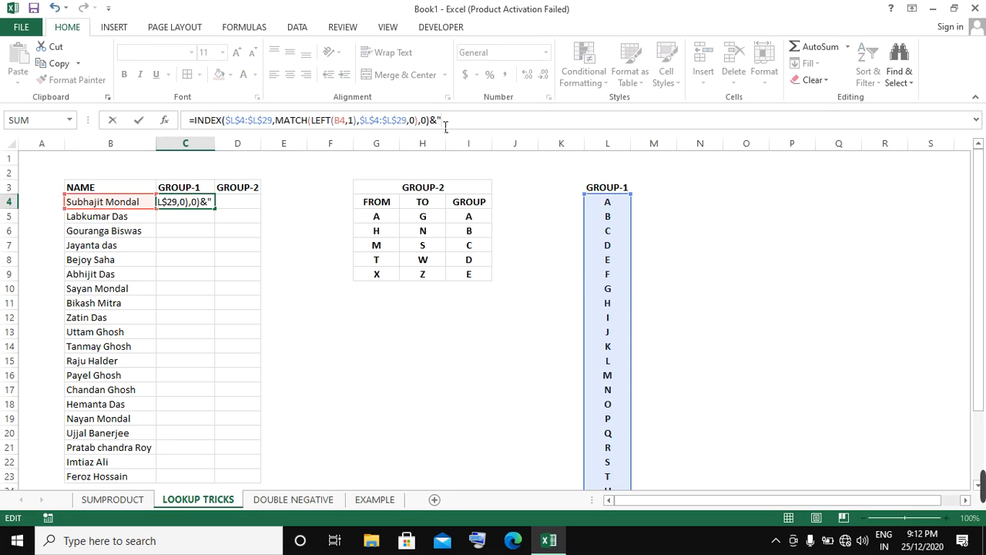
pyautogui.write('" "')
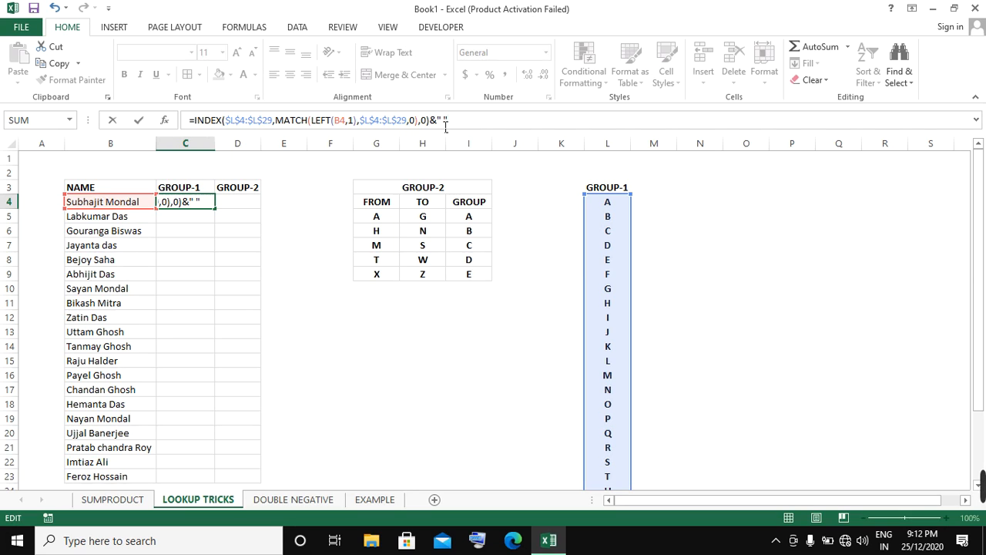
pyautogui.write('&"Gr')
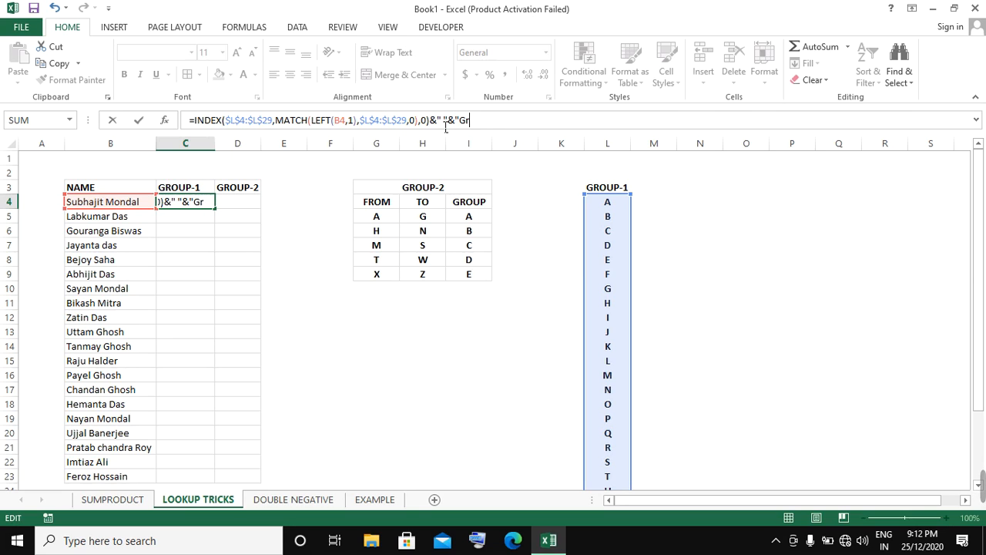
pyautogui.write('op')
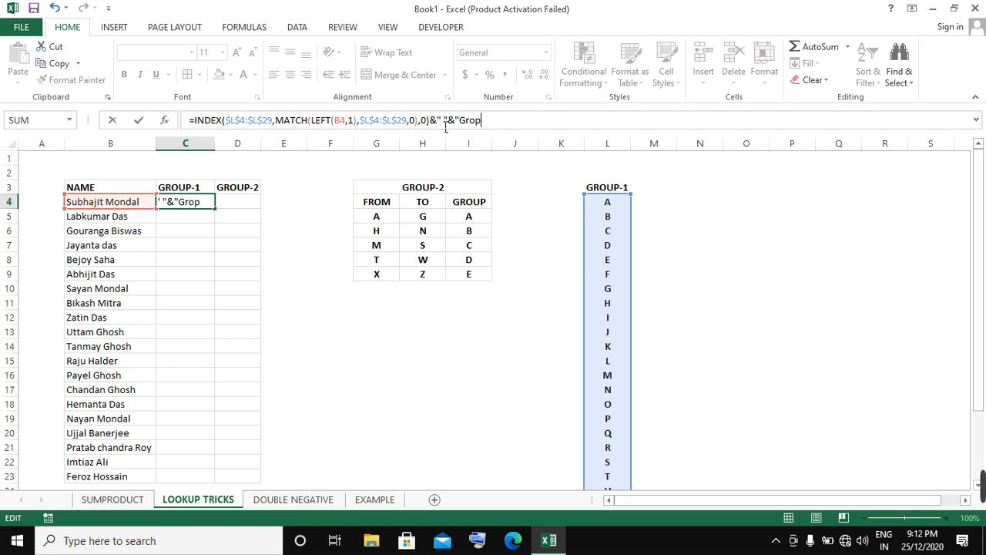
pyautogui.press('BackSpace')
pyautogui.write('up"')
pyautogui.press('Return')
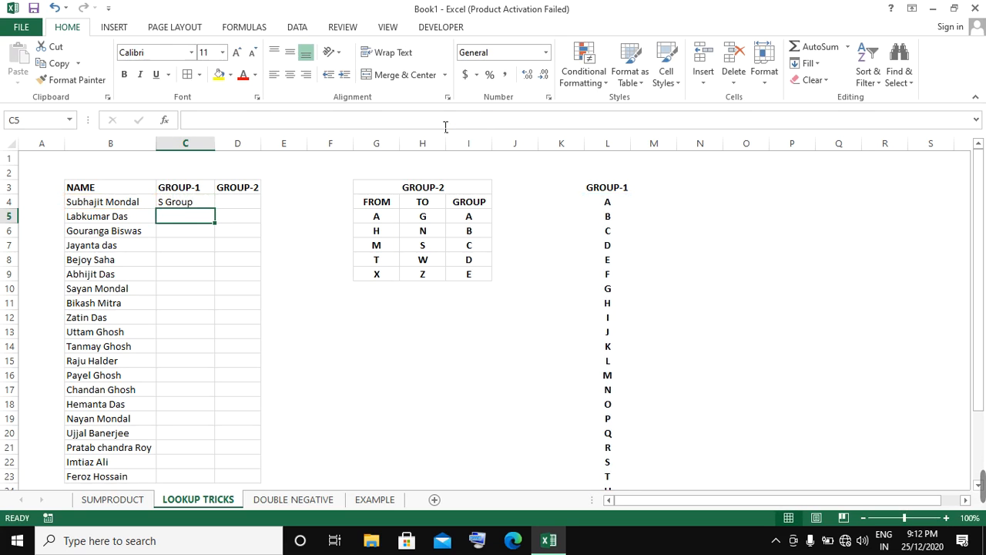
pyautogui.click(182, 202)
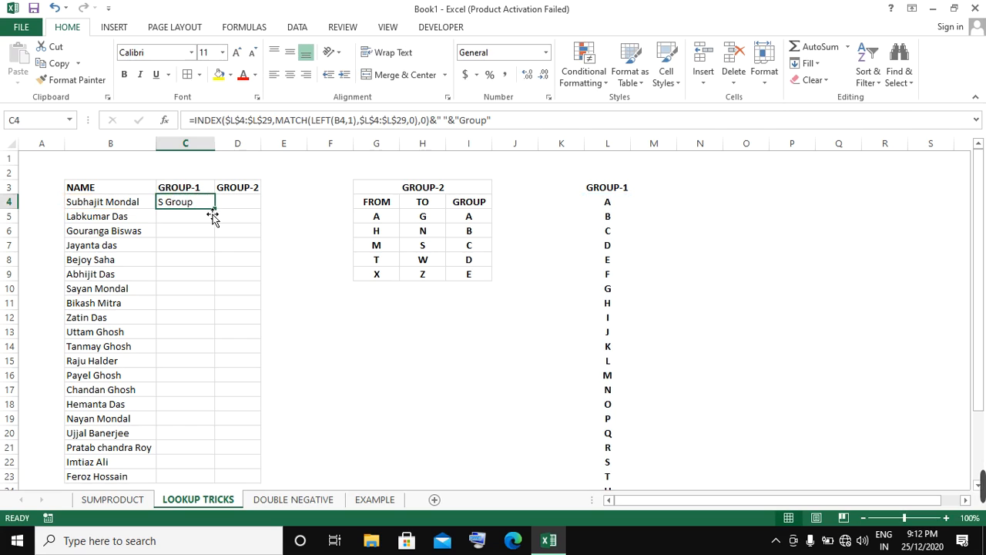
pyautogui.doubleClick(221, 217)
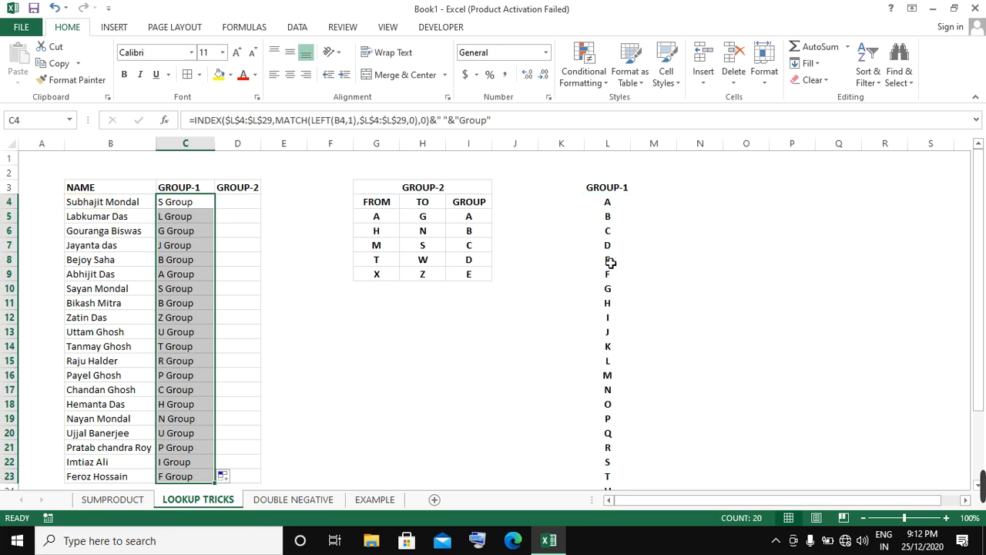
# Step: Examine the GROUP-1 results in column C and the letter ranges in the FROM, TO and GROUP table
pyautogui.moveTo(982, 313); pyautogui.dragTo(981, 318)
pyautogui.click(181, 294)
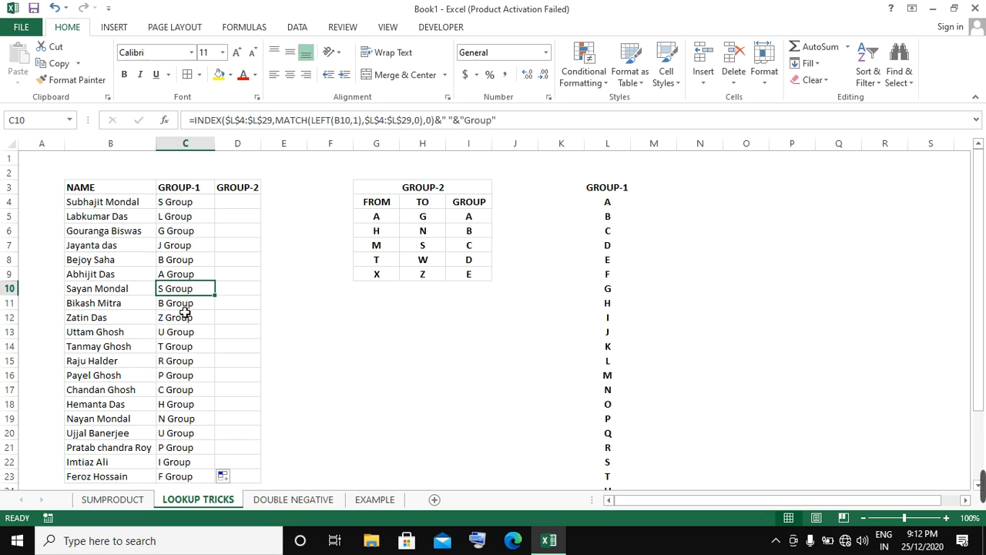
pyautogui.click(184, 305)
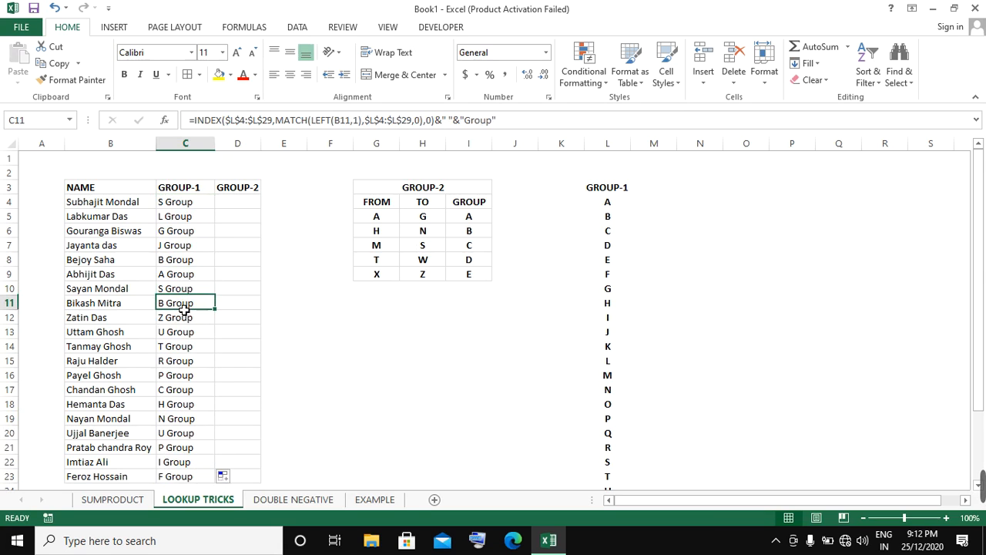
pyautogui.click(171, 262)
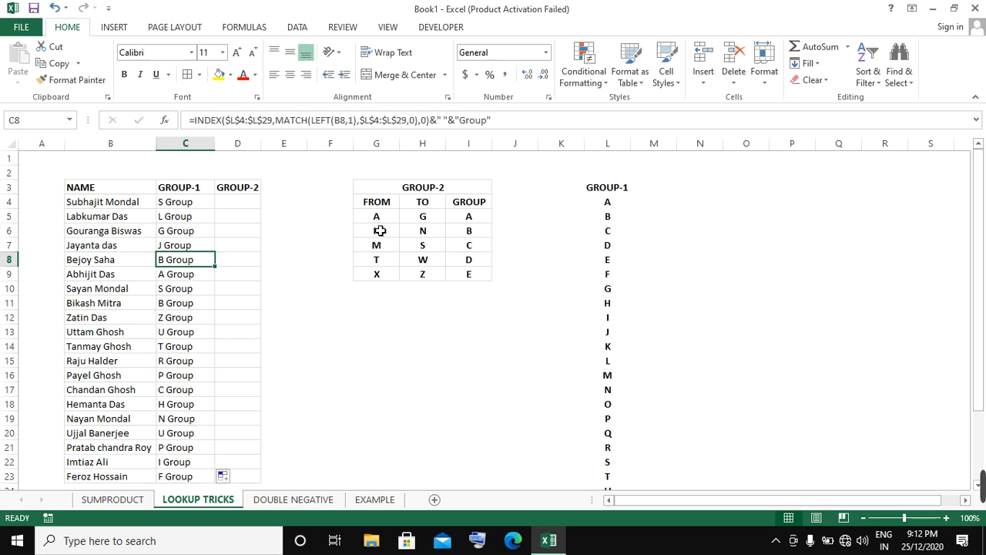
pyautogui.click(422, 222)
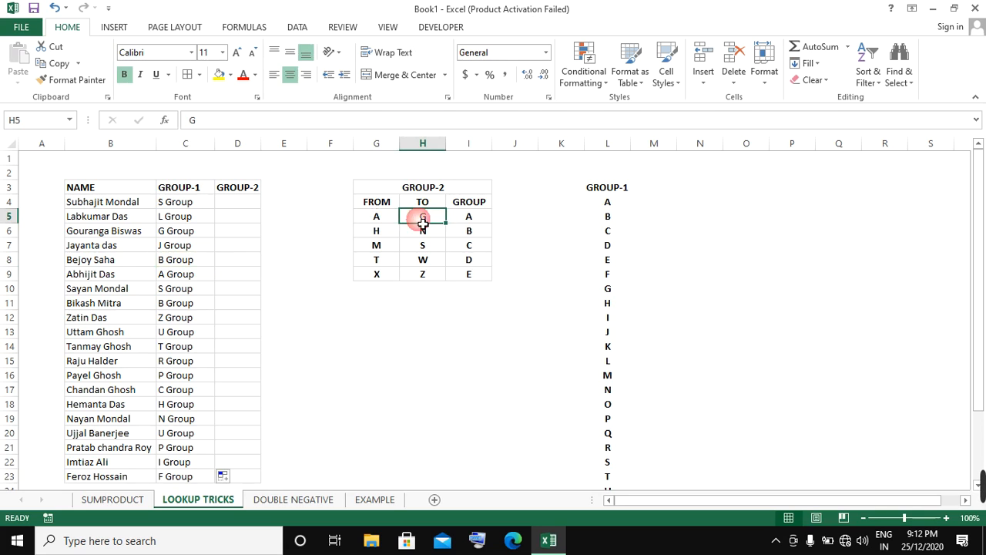
pyautogui.click(371, 237)
pyautogui.click(421, 236)
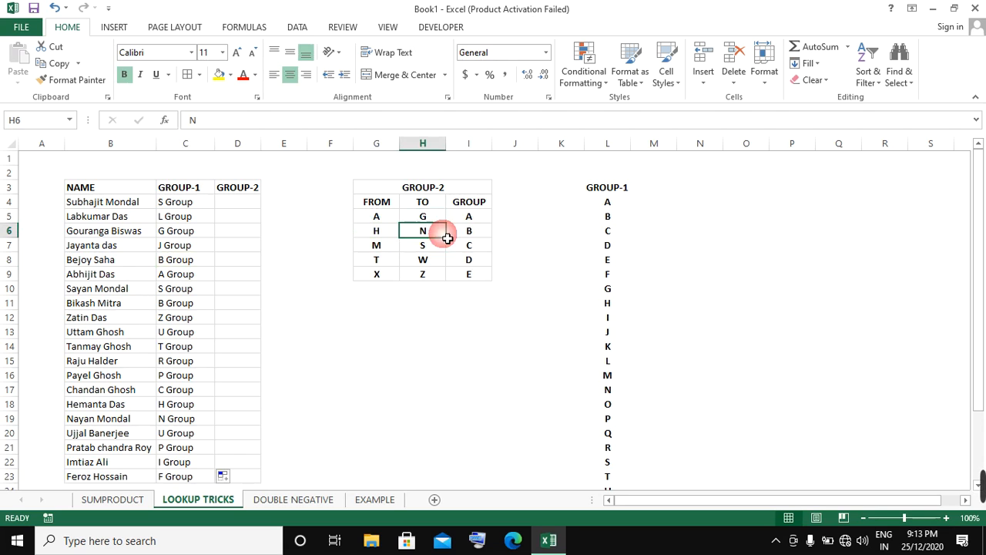
pyautogui.click(480, 237)
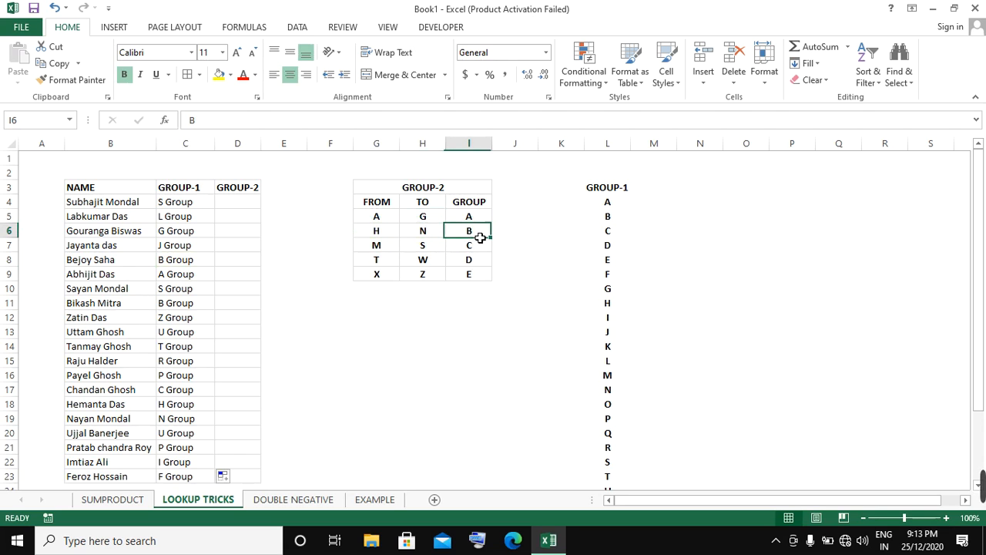
pyautogui.click(375, 252)
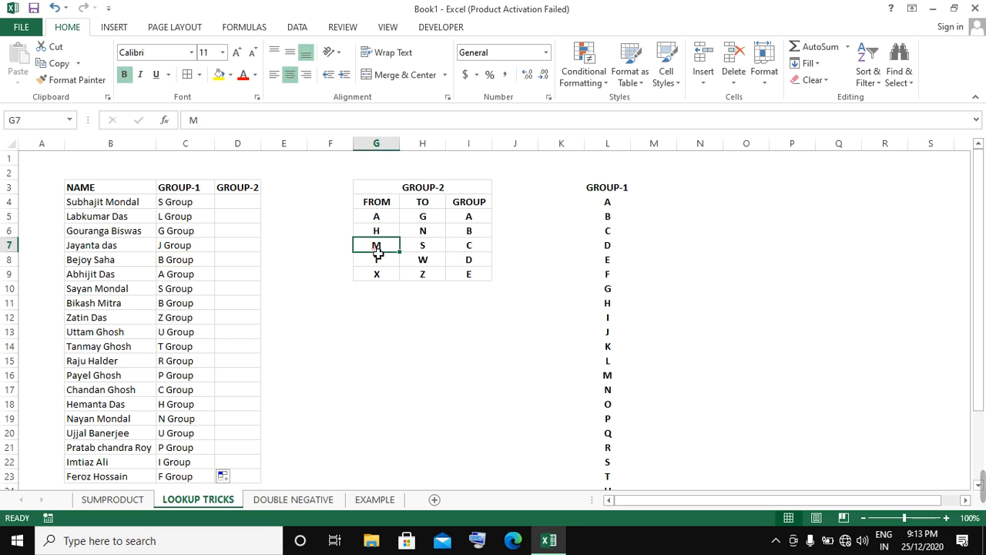
pyautogui.click(443, 250)
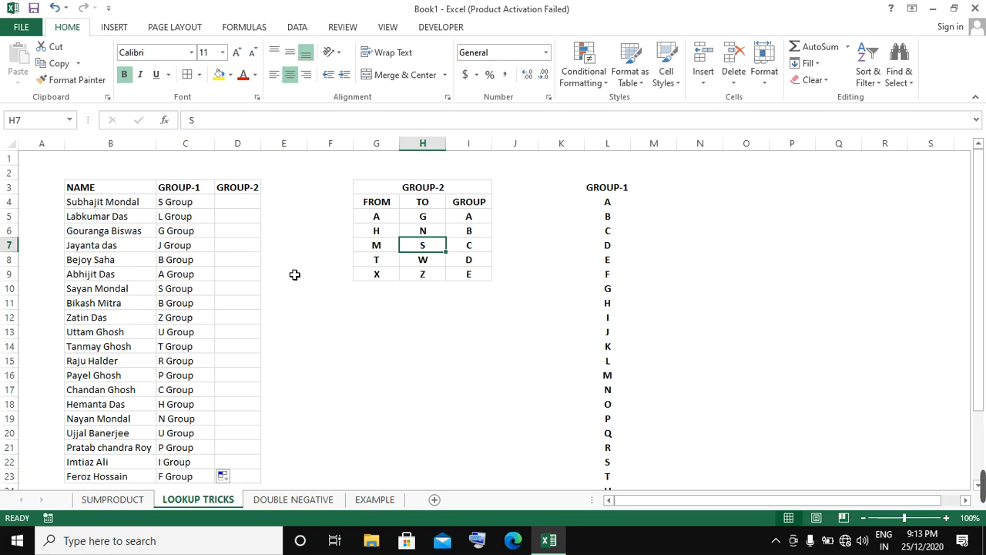
# Step: Start a VLOOKUP formula in D4 with LEFT(B4,1) as the lookup value
pyautogui.click(247, 207)
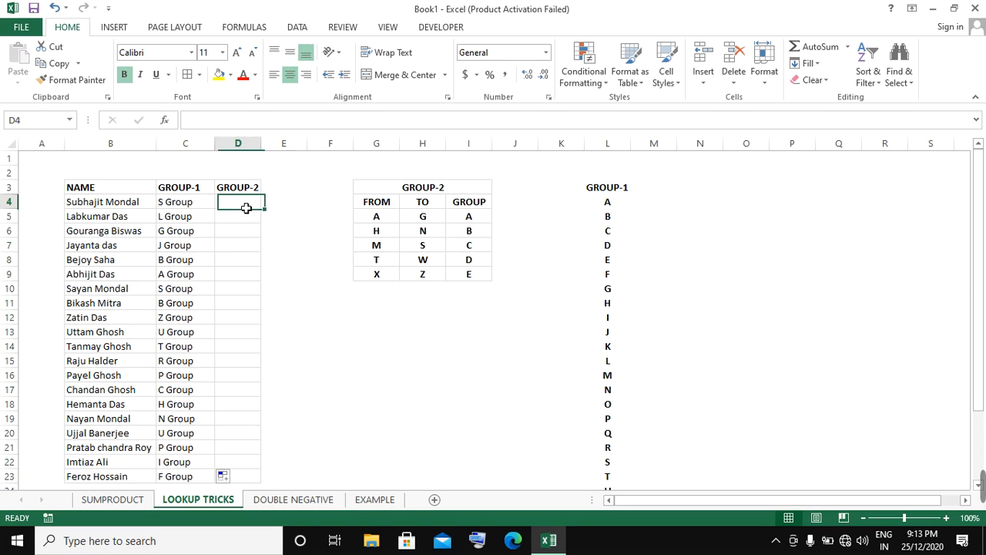
pyautogui.write('=')
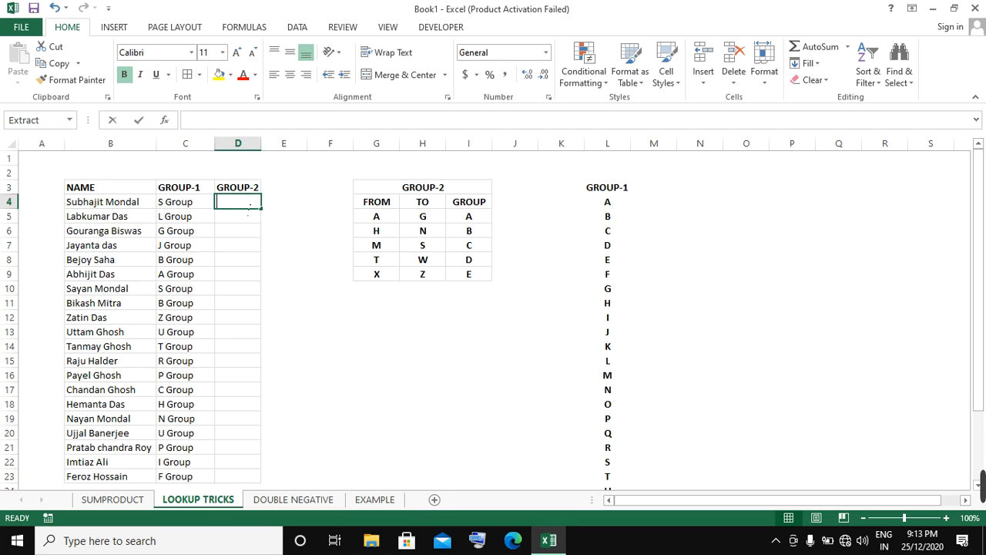
pyautogui.write('vlo')
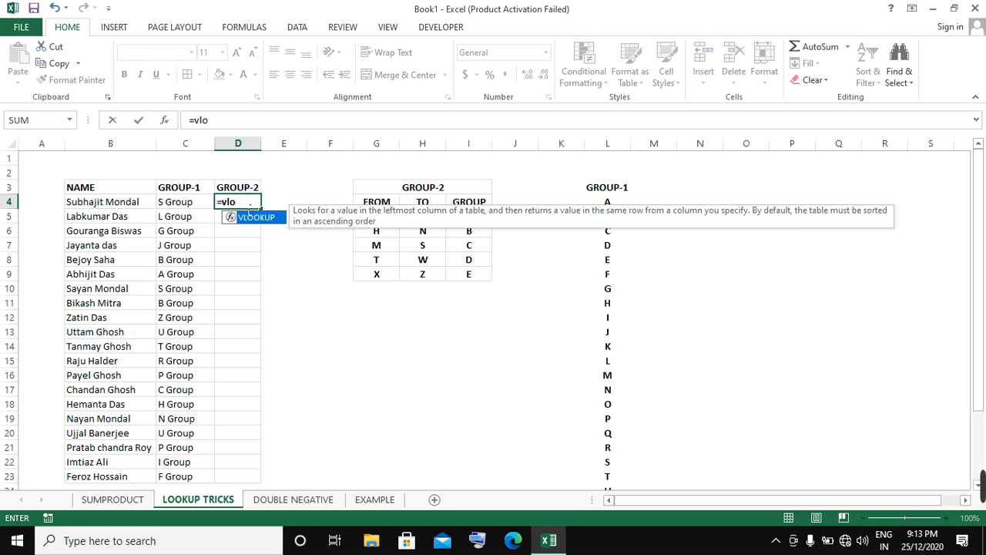
pyautogui.press('Tab')
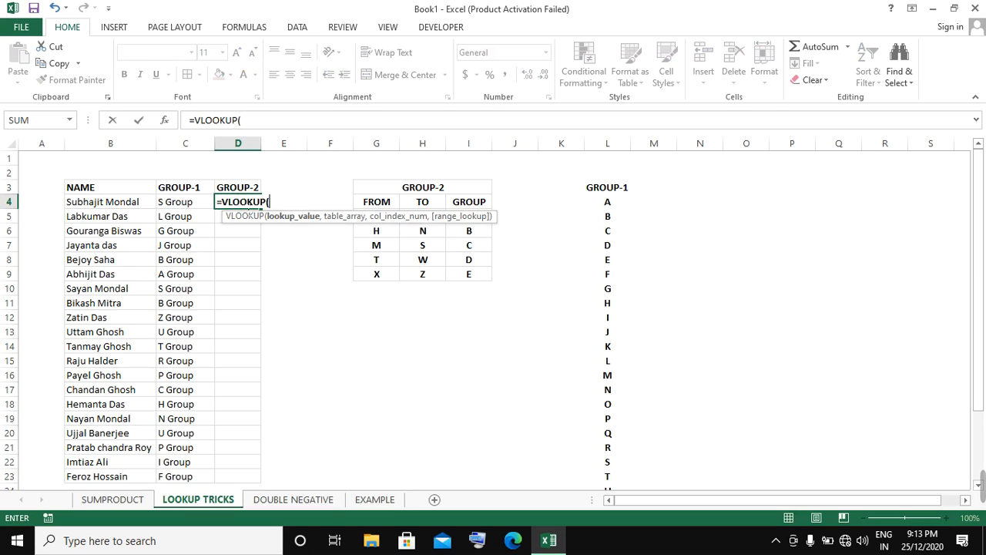
pyautogui.write('l')
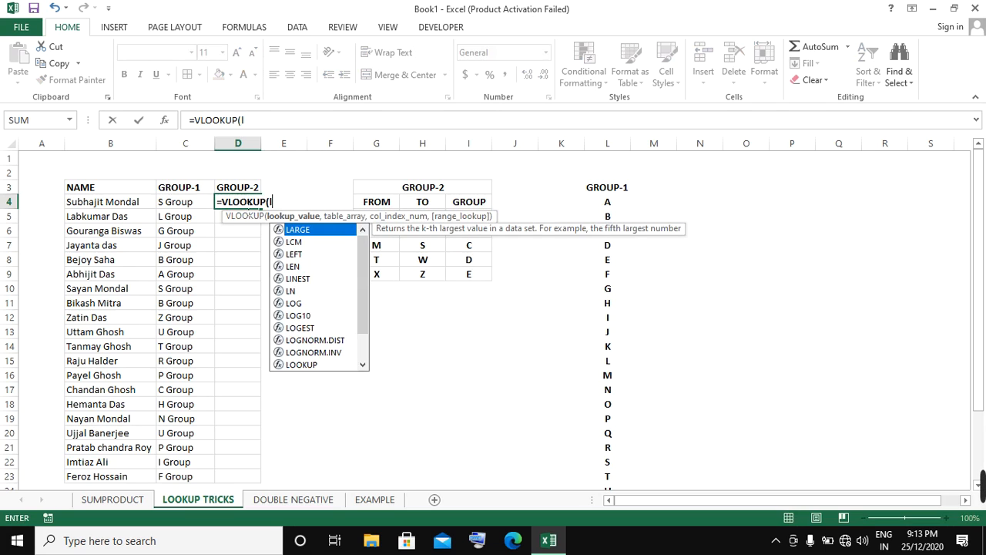
pyautogui.write('eft')
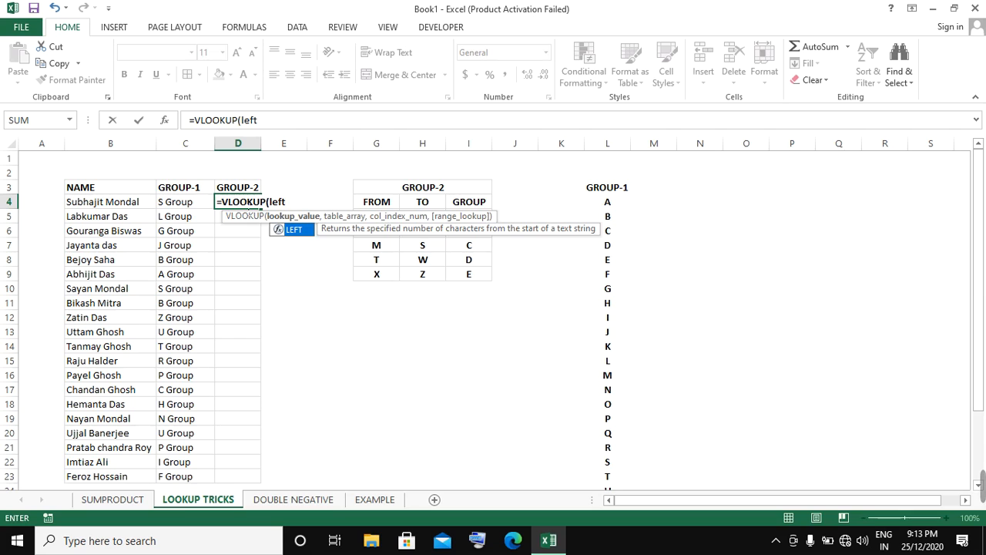
pyautogui.press('Tab')
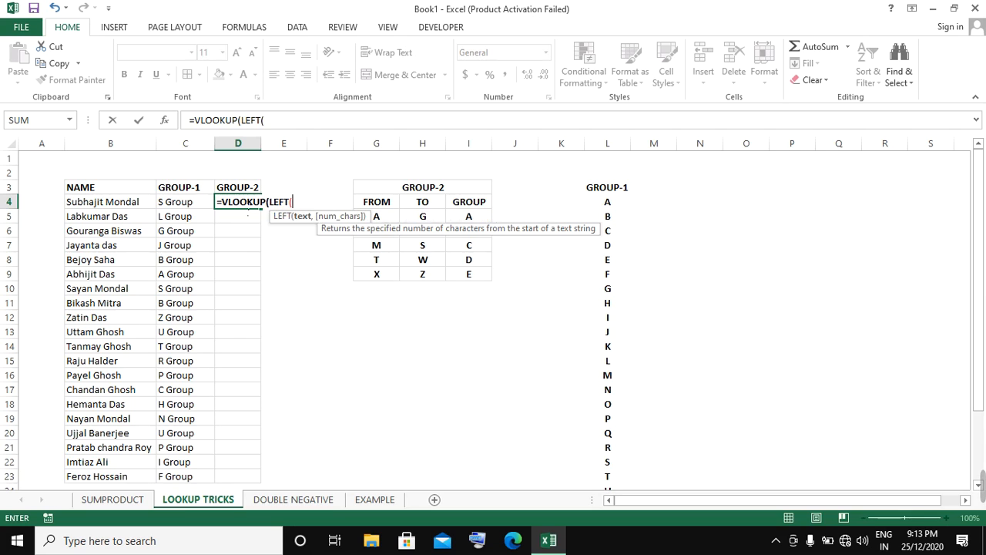
pyautogui.click(129, 204)
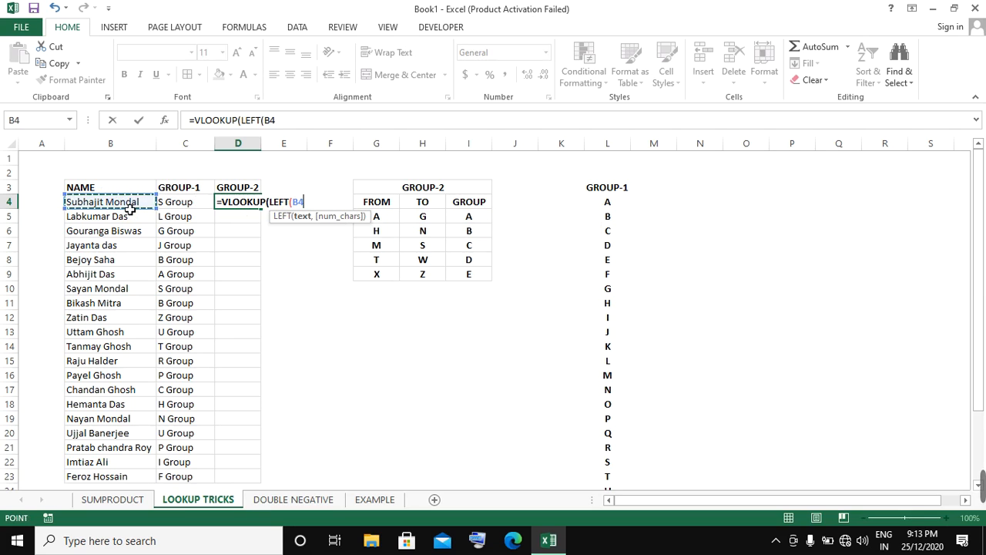
pyautogui.write(',')
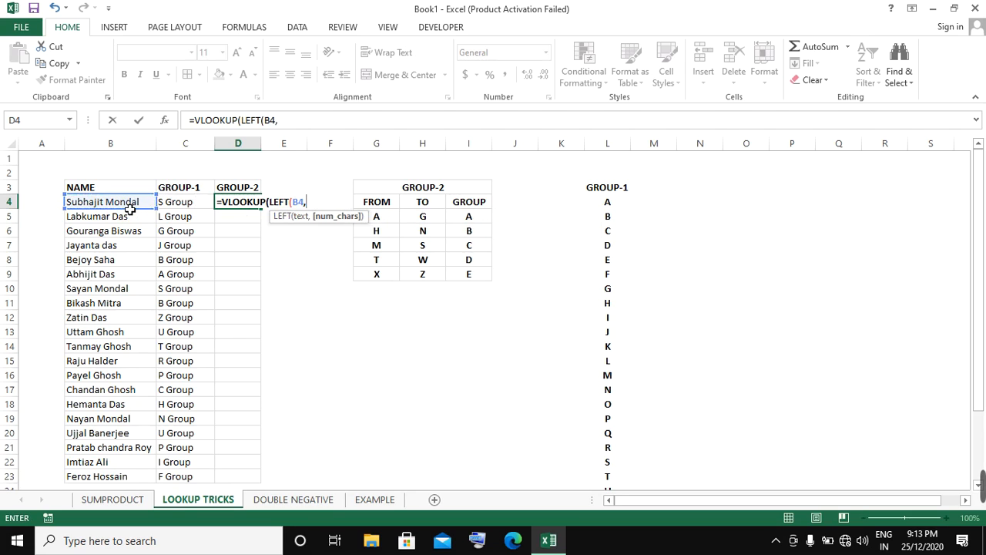
pyautogui.write('1),')
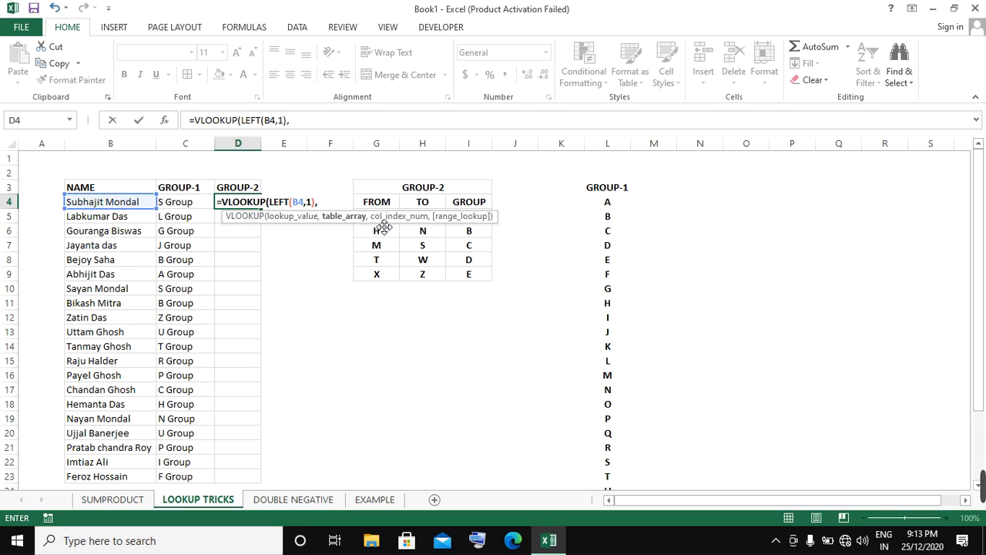
# Step: Complete the D4 VLOOKUP with table array $G$5:$I$9 and column index 3, omitting the range lookup argument, and enter it
pyautogui.click(478, 278)
pyautogui.moveTo(478, 278); pyautogui.dragTo(370, 220)
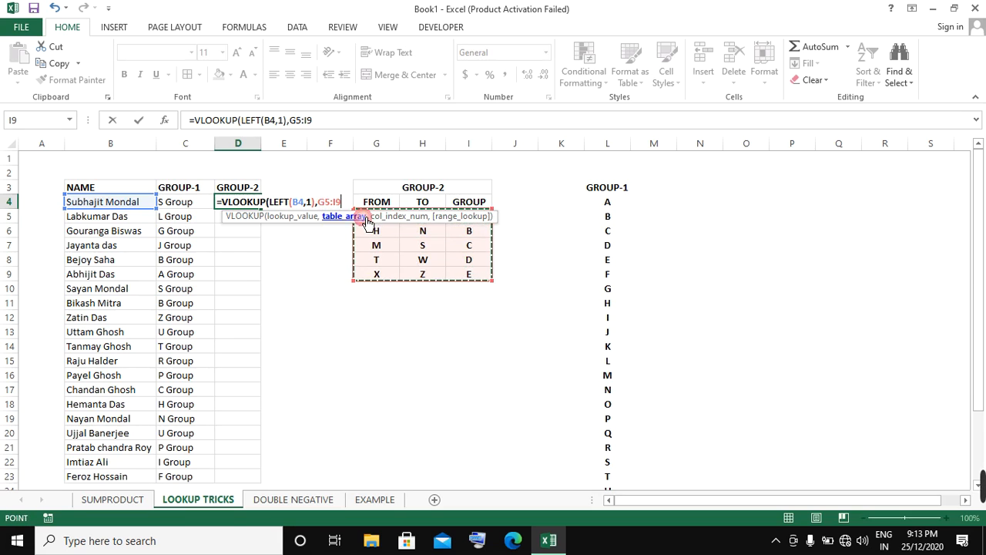
pyautogui.press('F4')
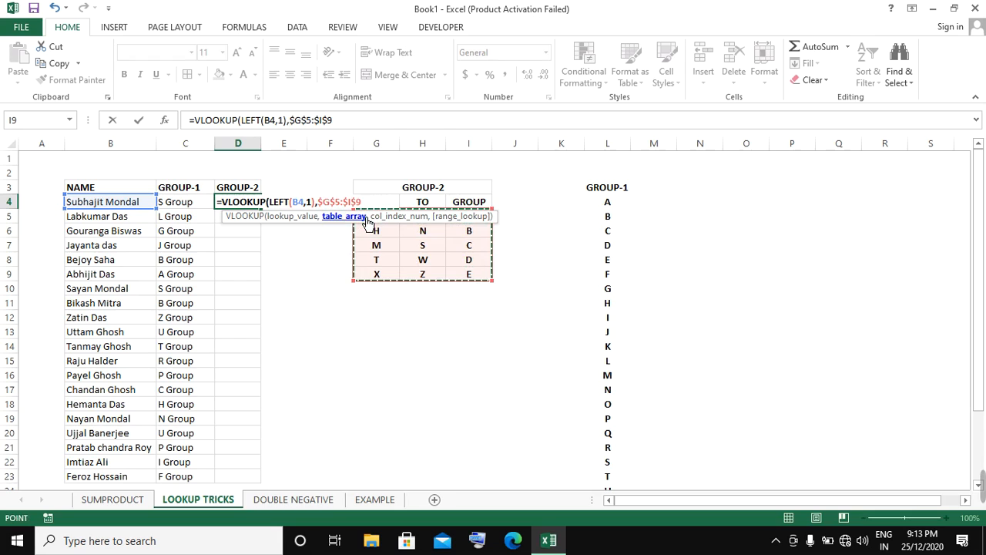
pyautogui.write(',')
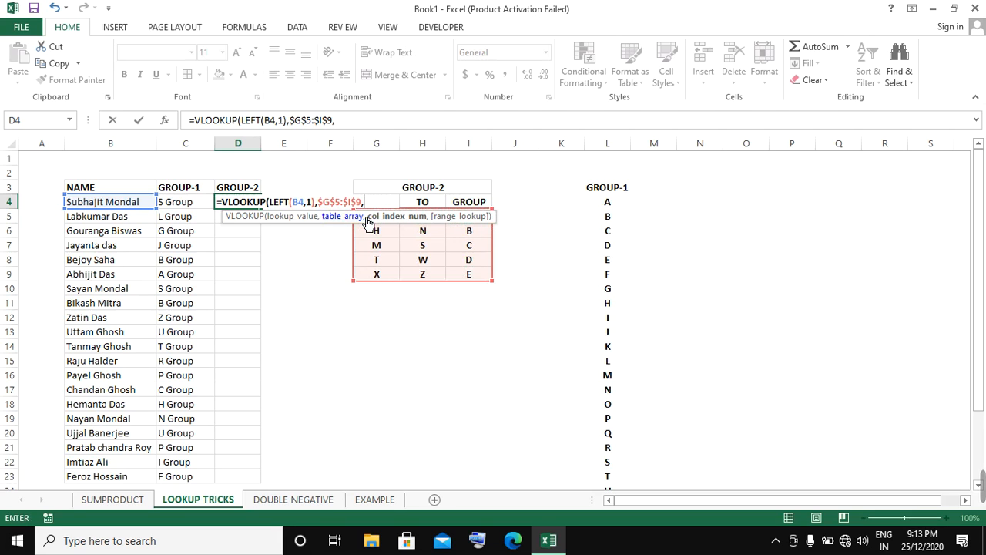
pyautogui.write('3)')
pyautogui.press('Return')
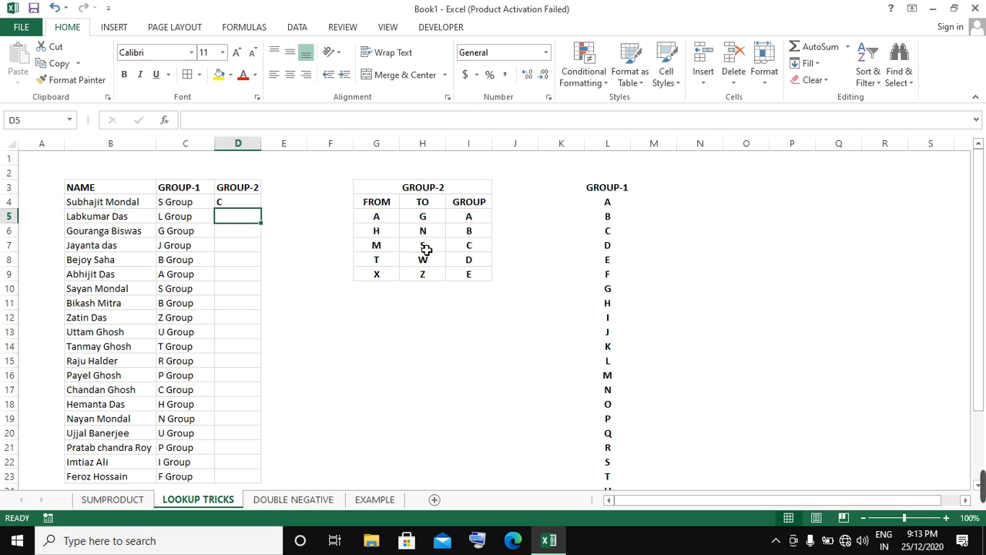
# Step: Append &"-"&"Group" to the end of the VLOOKUP formula in D4
pyautogui.click(242, 203)
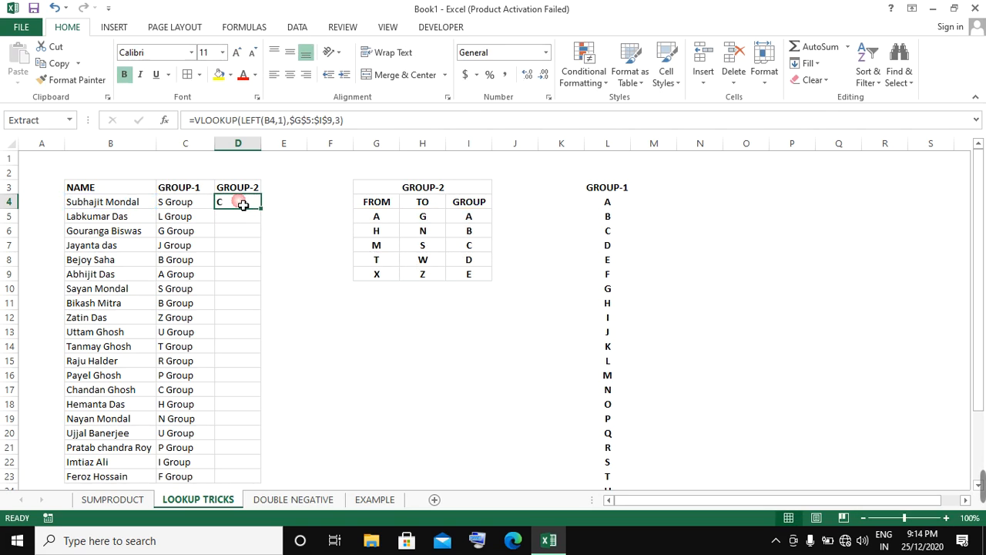
pyautogui.click(372, 121)
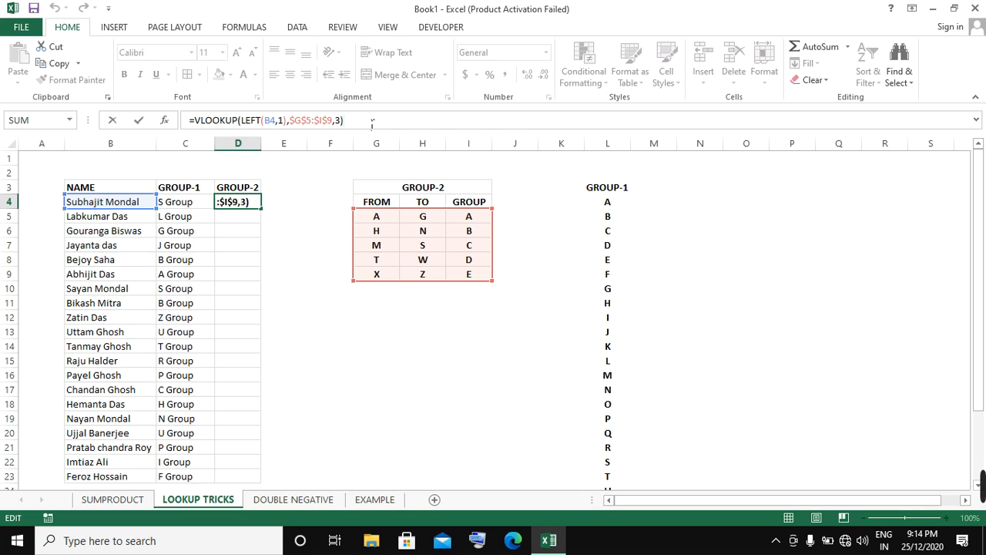
pyautogui.write('&"')
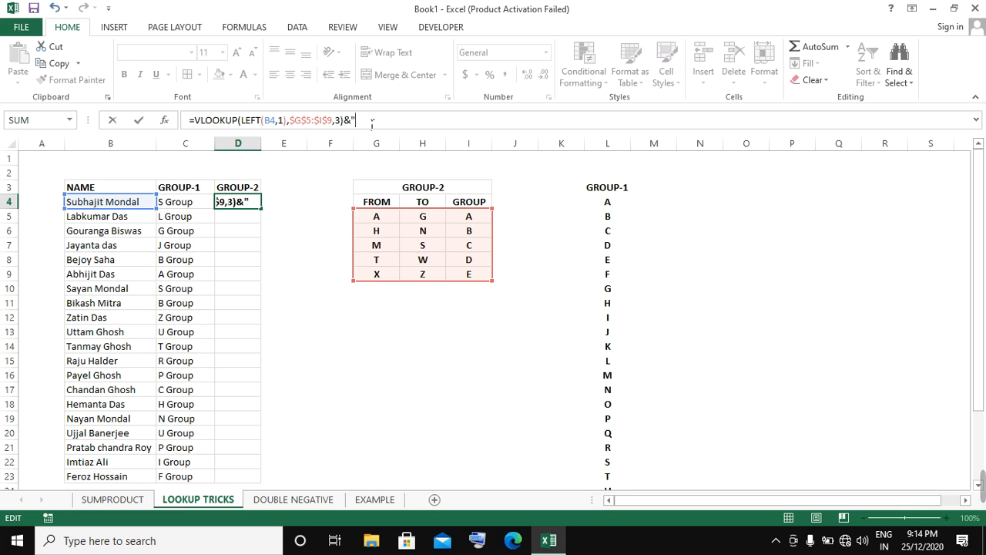
pyautogui.write('-"&')
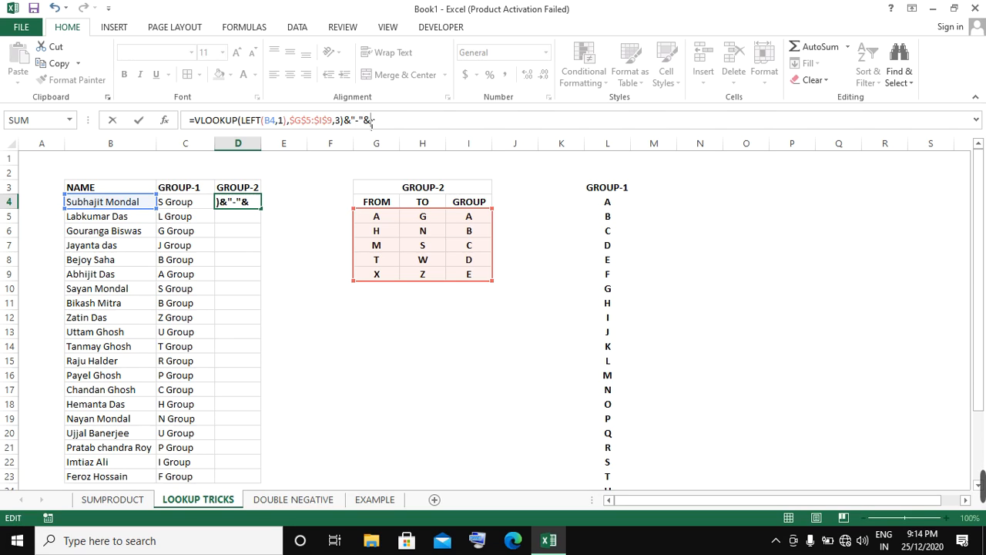
pyautogui.write('"Grou')
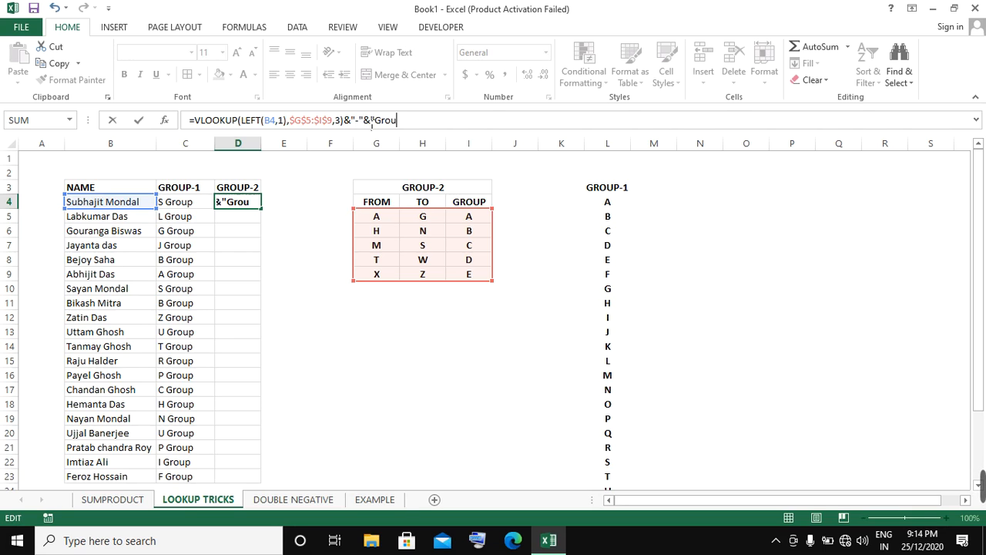
pyautogui.write('p"')
pyautogui.press('Return')
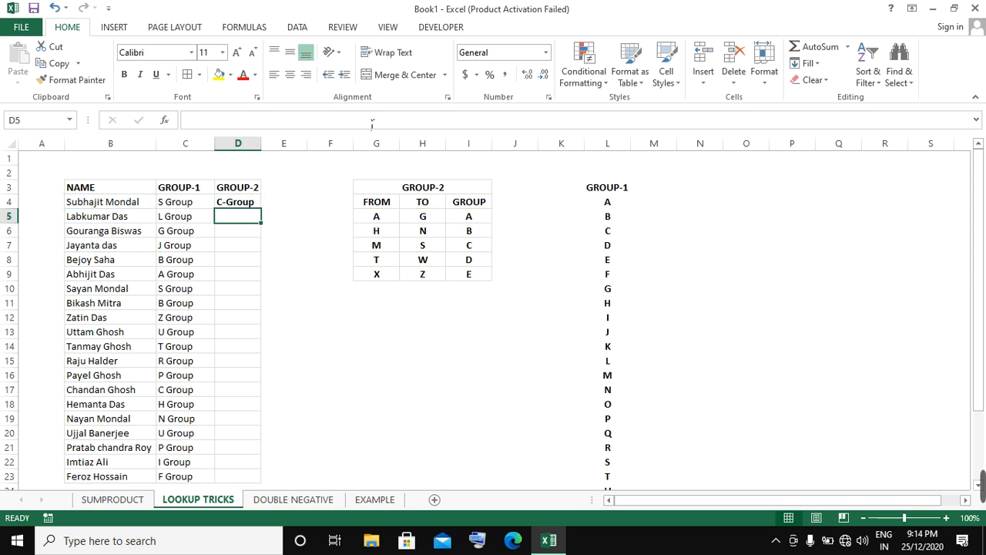
# Step: Fill the D4 formula down the GROUP-2 column through D23
pyautogui.click(255, 206)
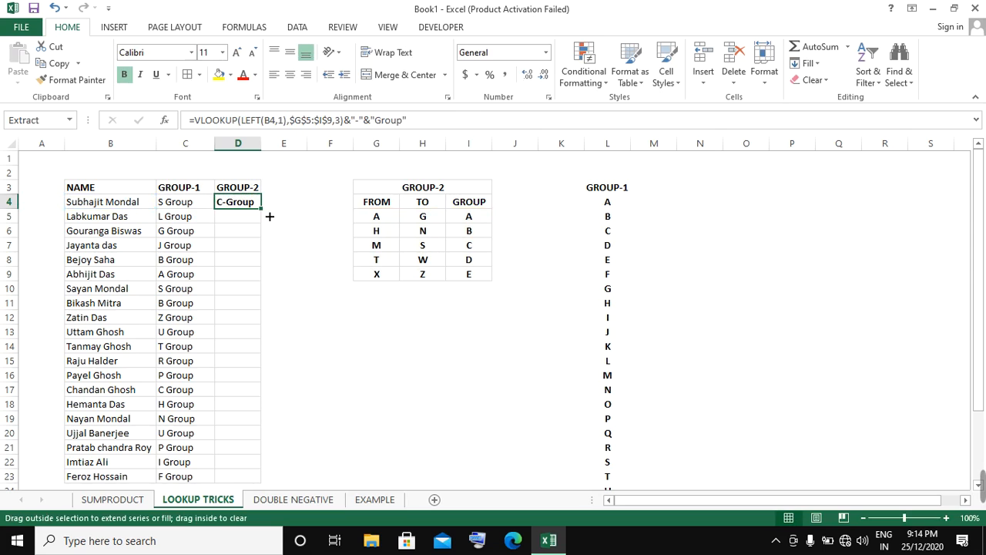
pyautogui.moveTo(267, 216); pyautogui.dragTo(266, 227)
pyautogui.click(249, 220)
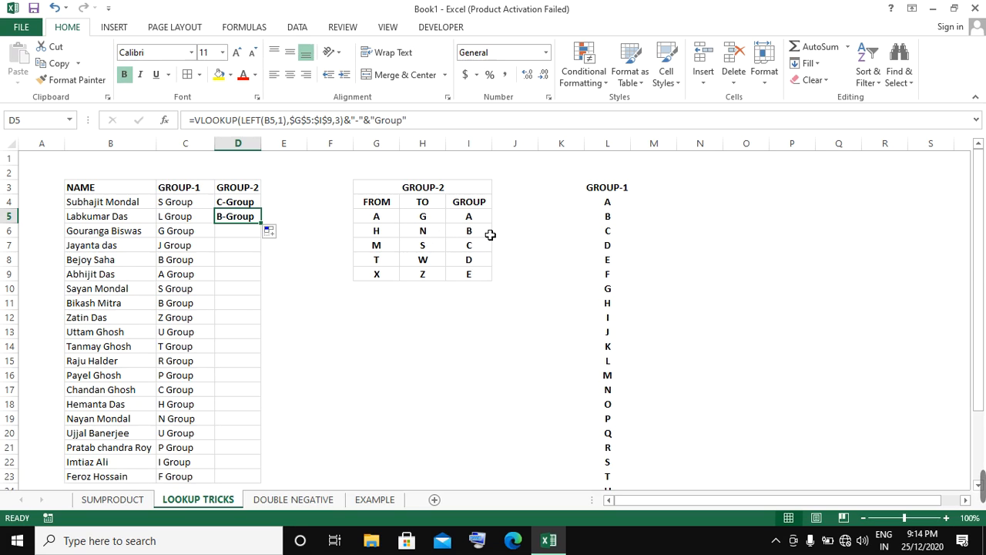
pyautogui.moveTo(262, 223); pyautogui.dragTo(266, 230)
pyautogui.doubleClick(267, 230)
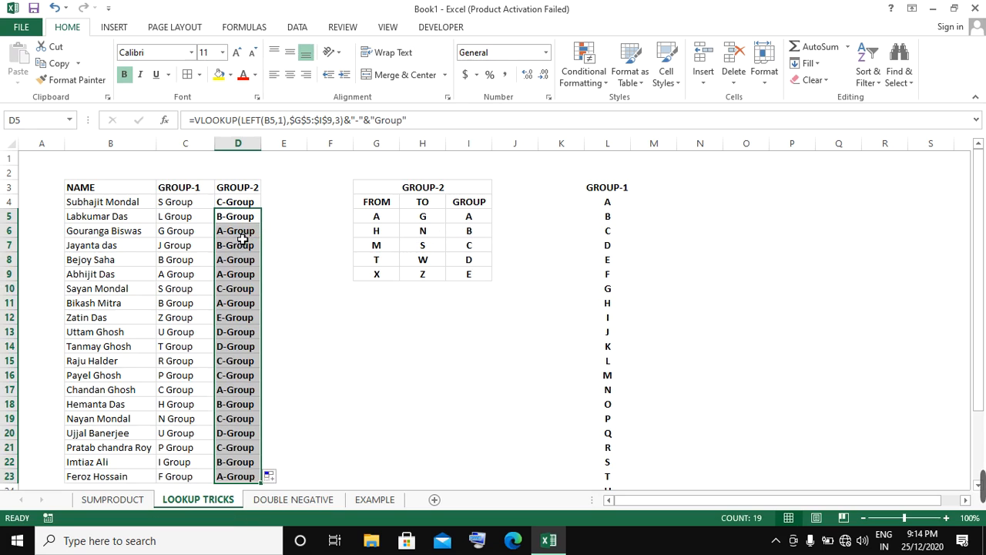
pyautogui.click(243, 234)
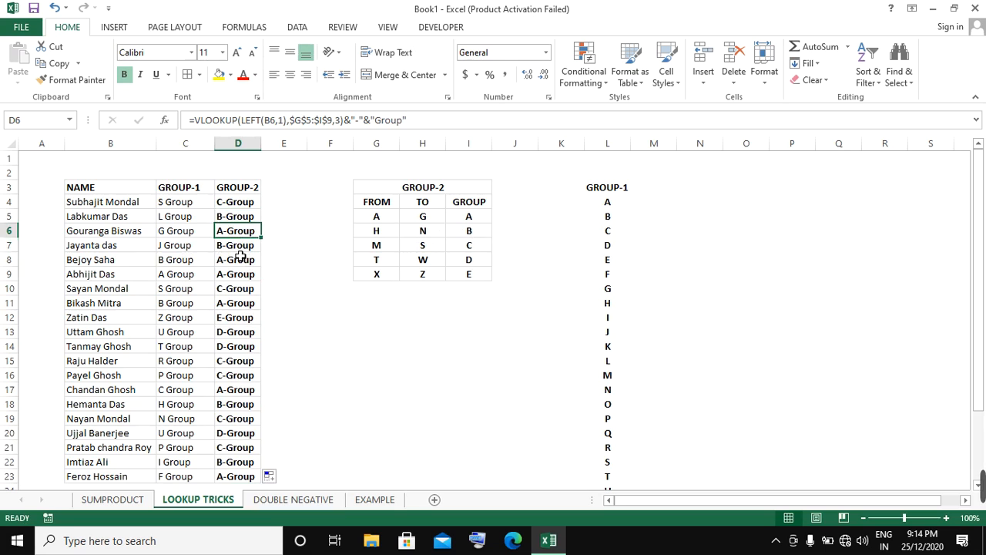
pyautogui.press('Down')
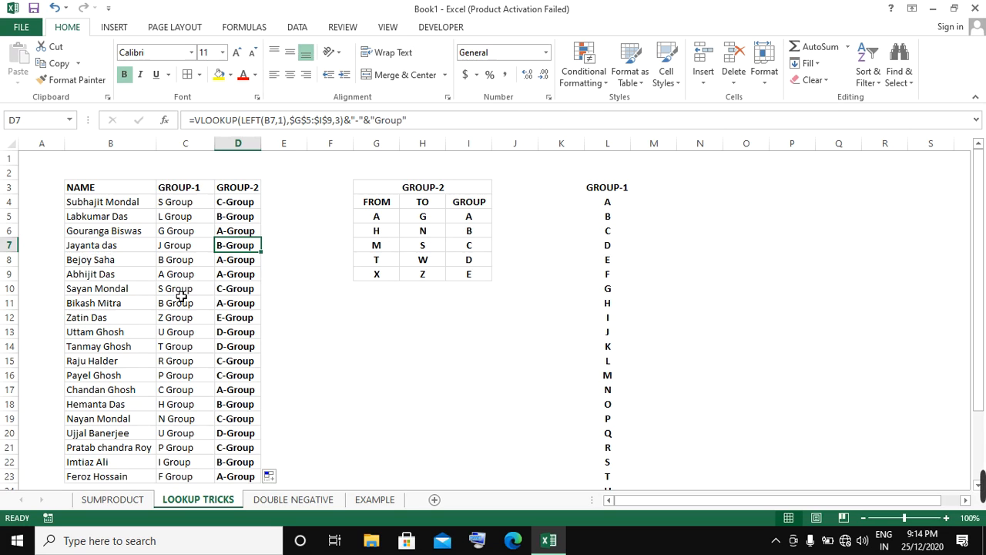
pyautogui.click(113, 230)
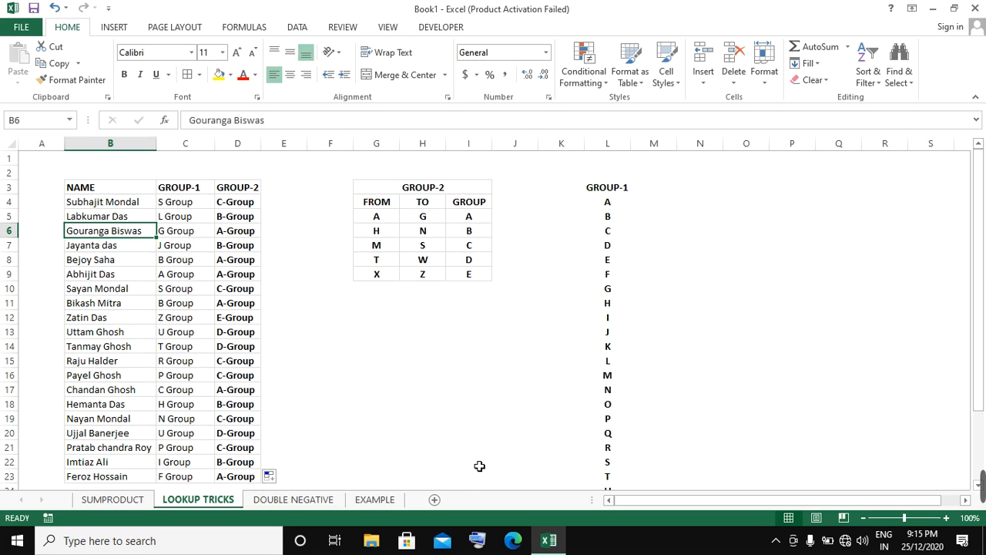
pyautogui.click(775, 540)
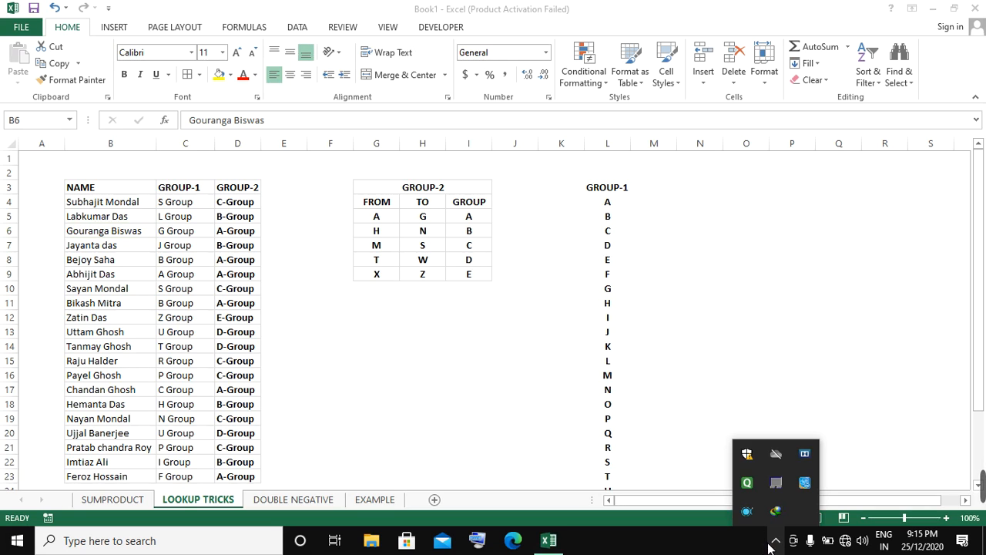
pyautogui.click(747, 513)
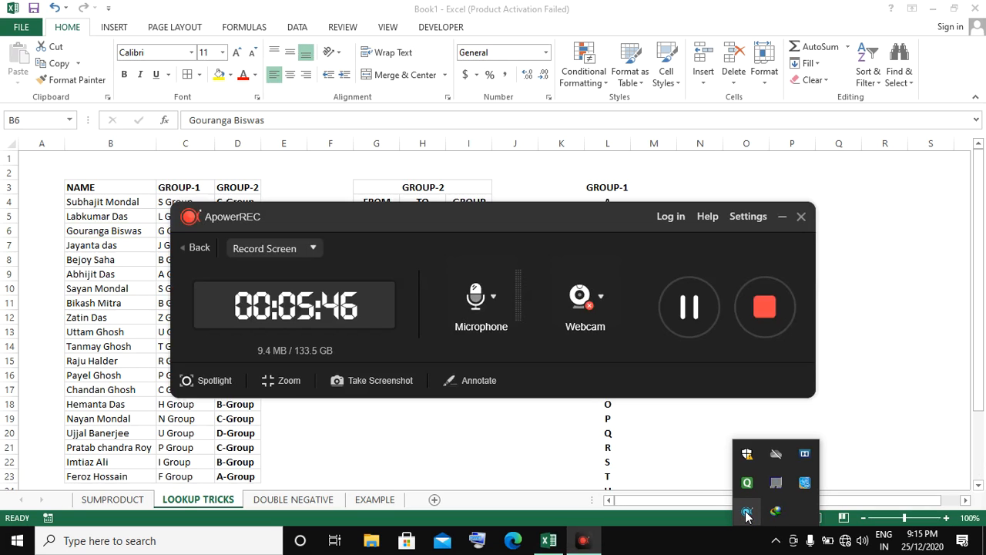